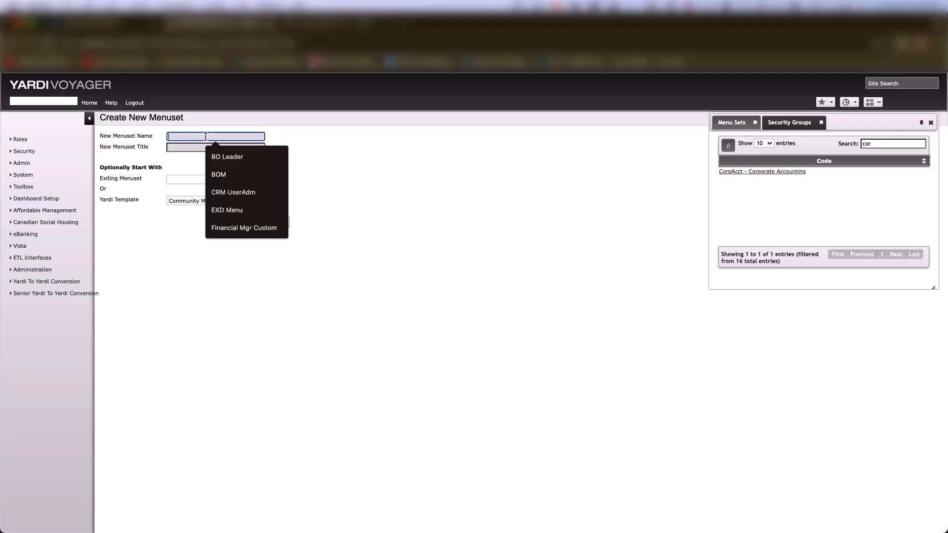
Create a menuset named Property Accounting, titled PA Menu, from the Community Manager template
type("Propert")
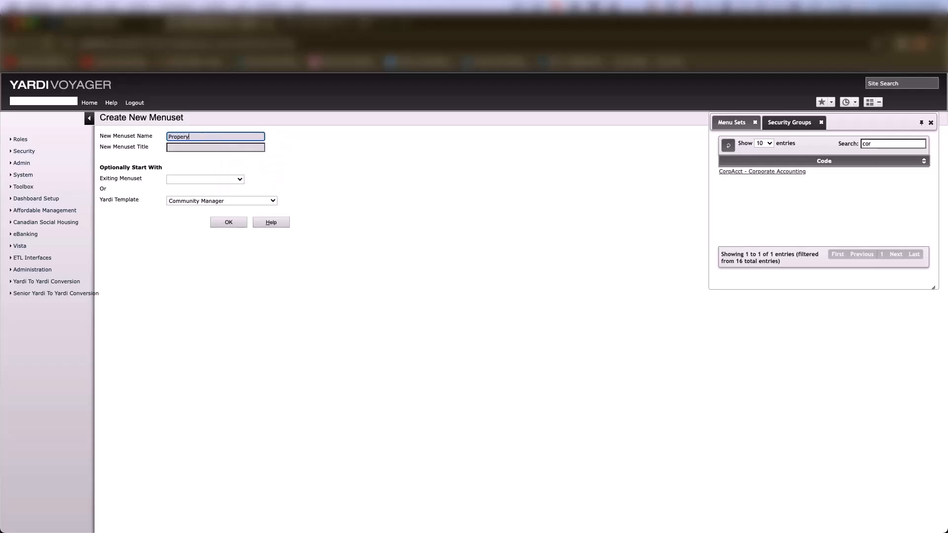
type("y Accounting")
key("Tab")
type("Property")
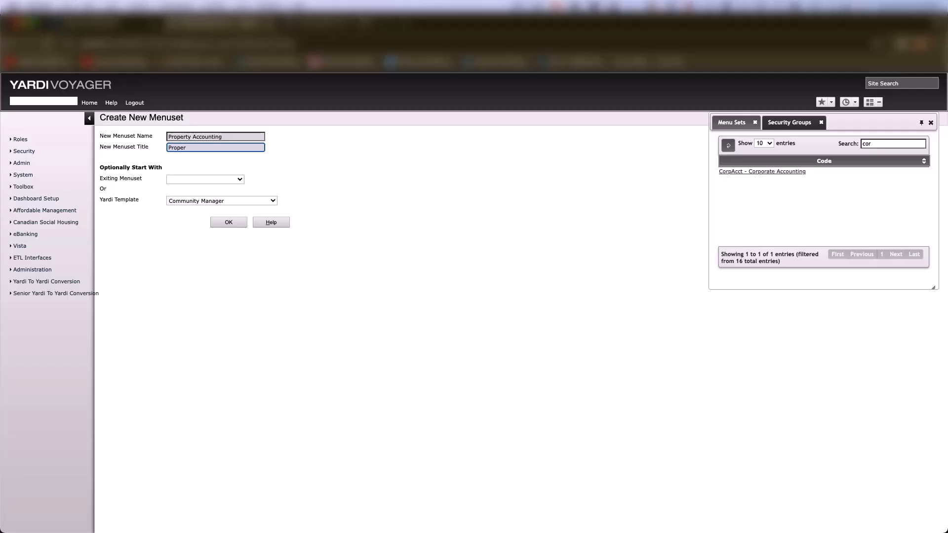
type("Menue")
key("BackSpace")
left_click(321, 179)
left_click(229, 223)
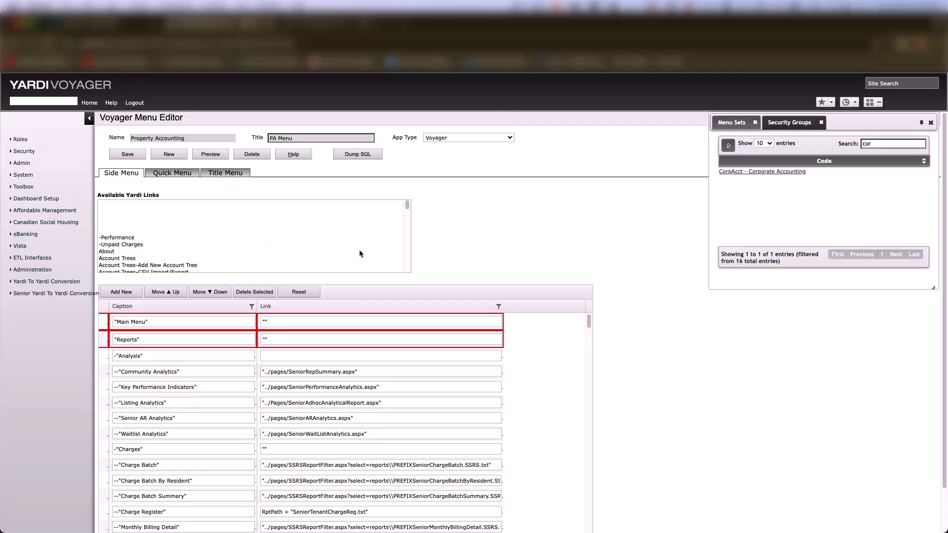
Choose Voyager as the app type of the Property Accounting menuset
left_click(464, 138)
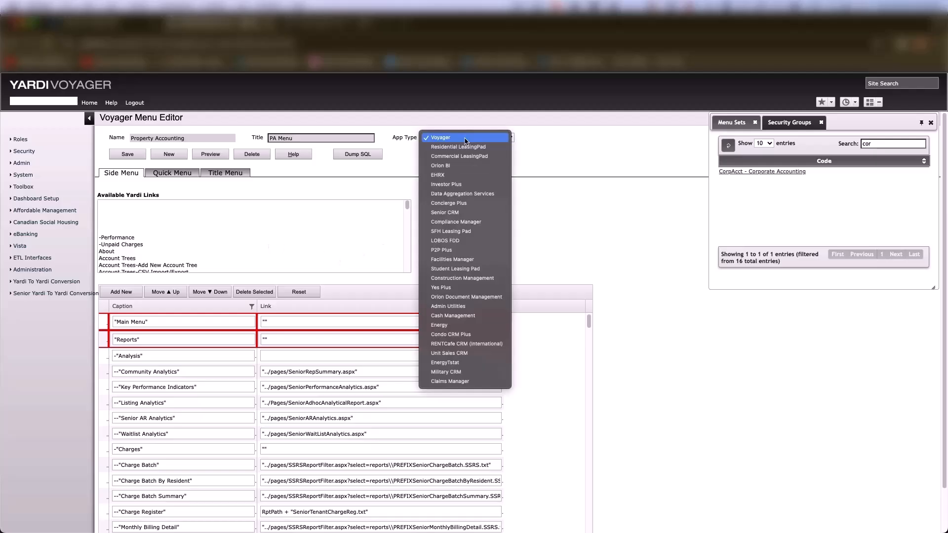
left_click(466, 139)
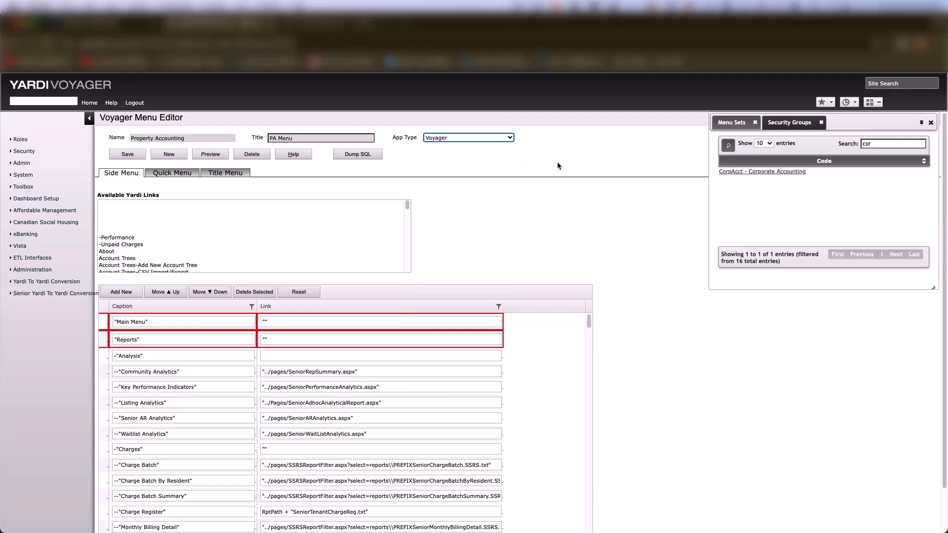
left_click(464, 169)
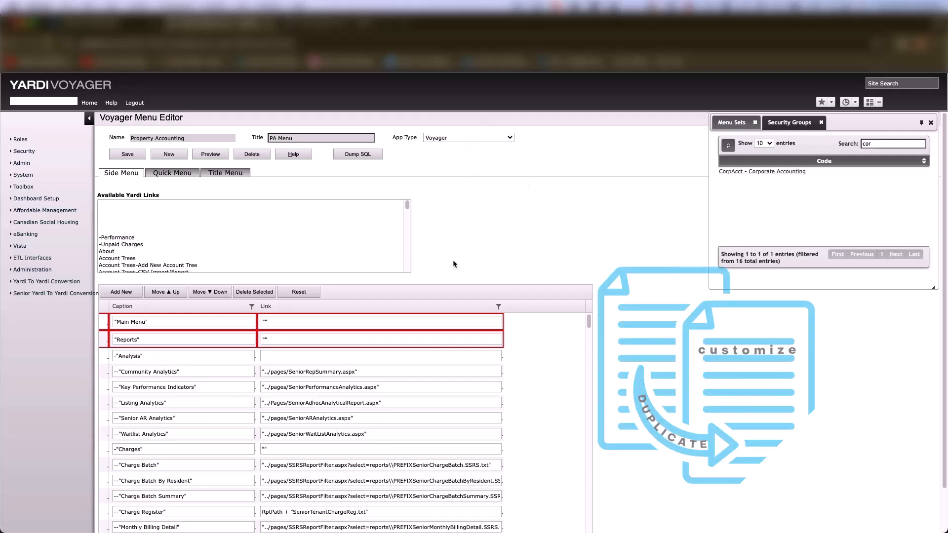
Examine the captions and links of the new menuset's side menu entries, from Main Menu down to User Admin
scroll(453, 266, "down", 2)
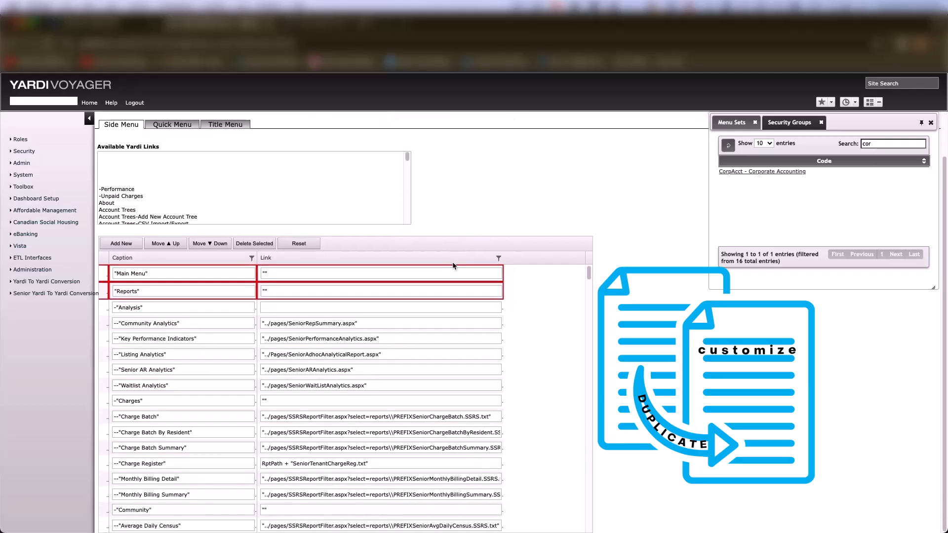
scroll(331, 341, "down", 2)
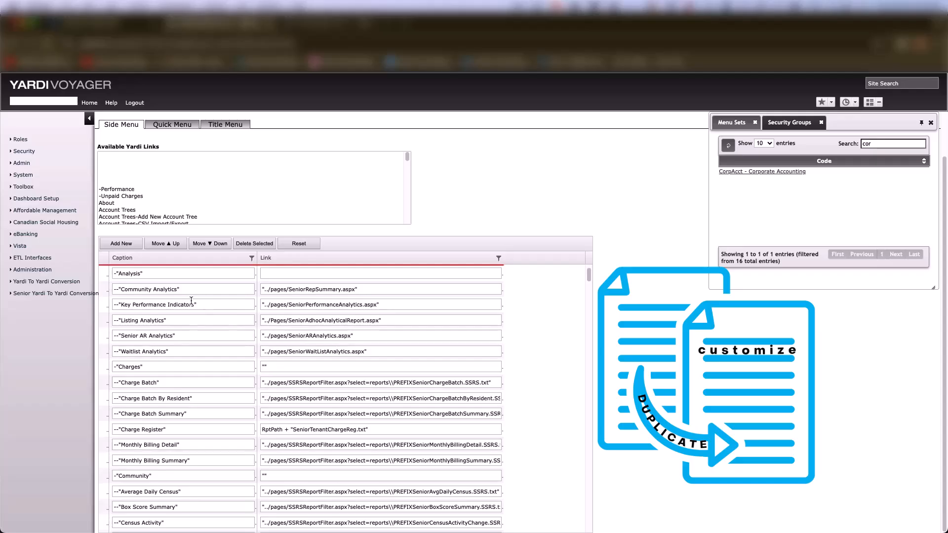
left_click(216, 320)
left_click(261, 320)
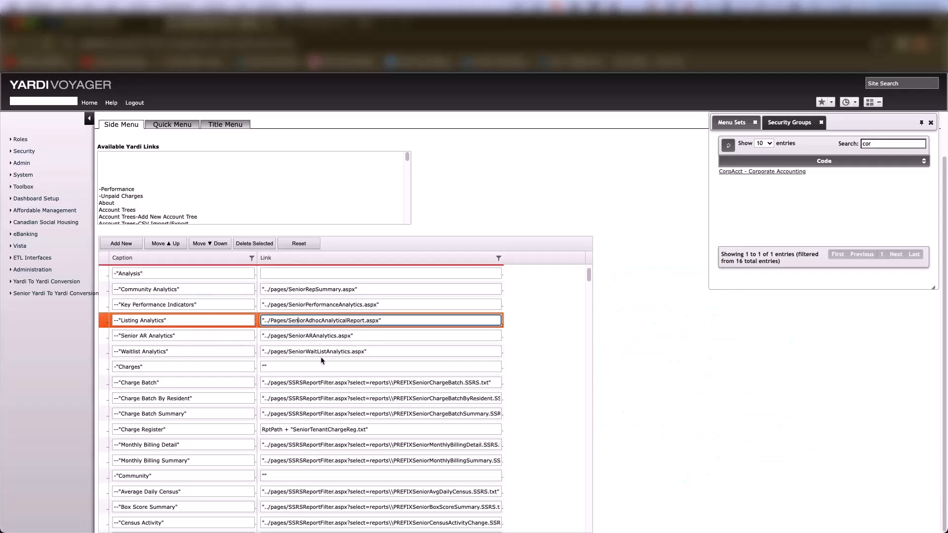
scroll(321, 357, "up", 1)
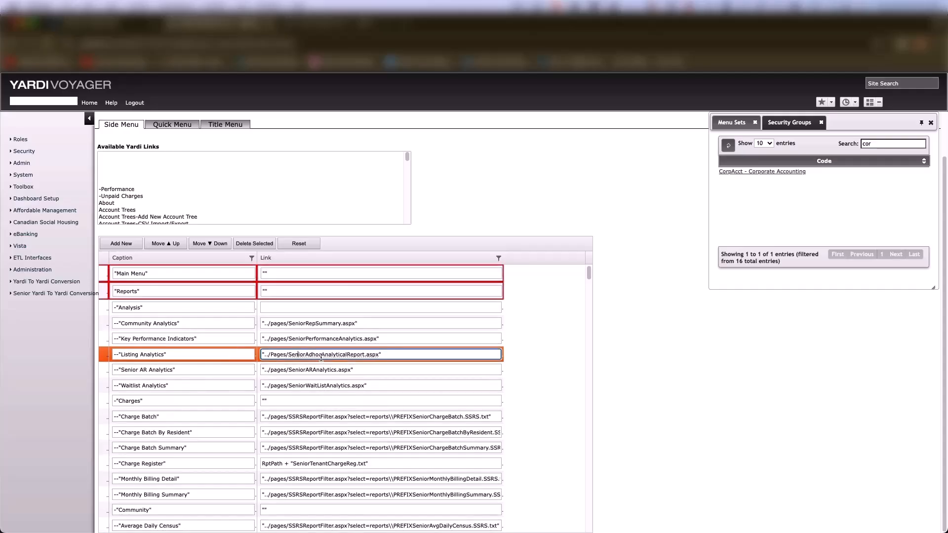
left_click(166, 308)
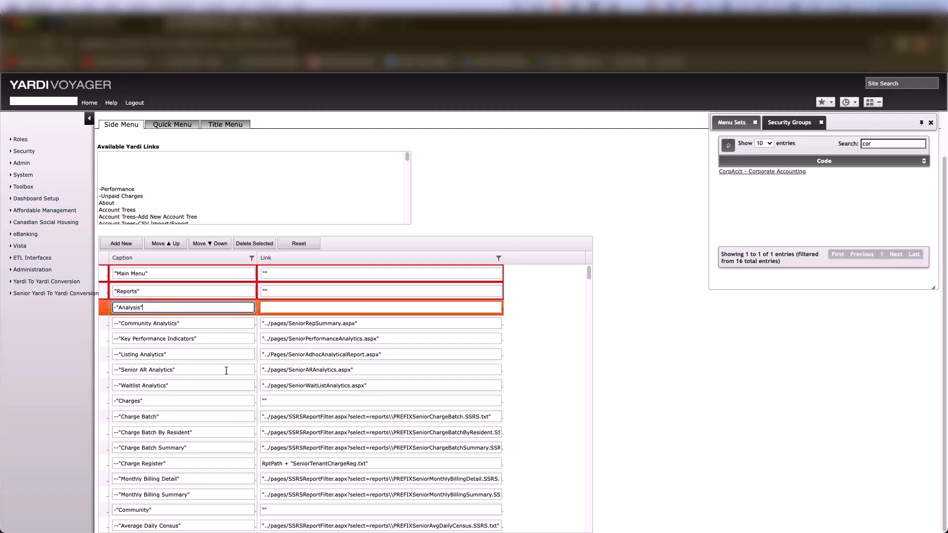
scroll(226, 370, "down", 15)
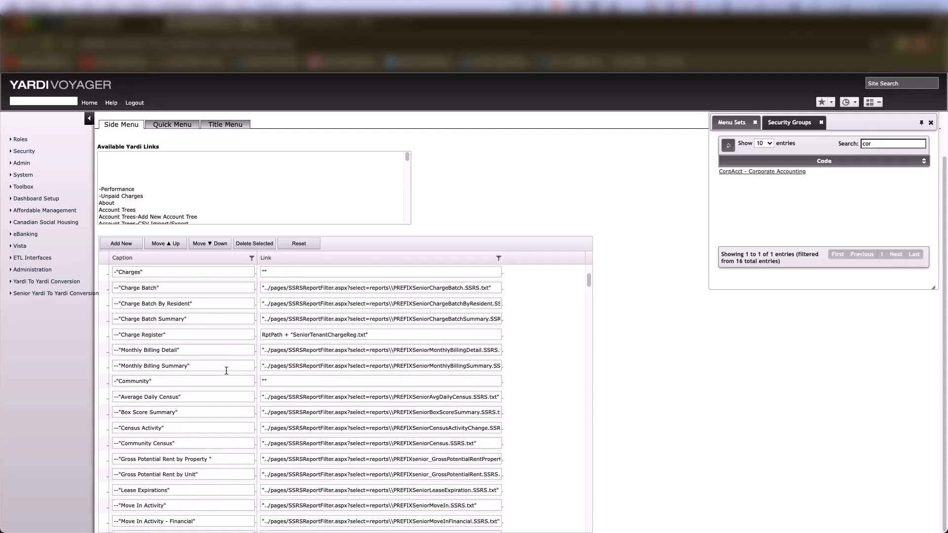
scroll(226, 371, "down", 15)
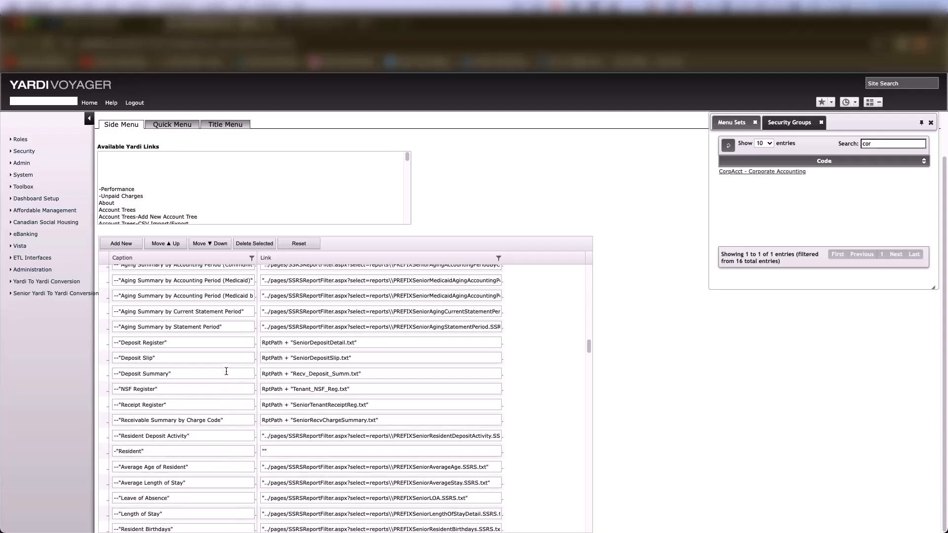
scroll(227, 371, "down", 15)
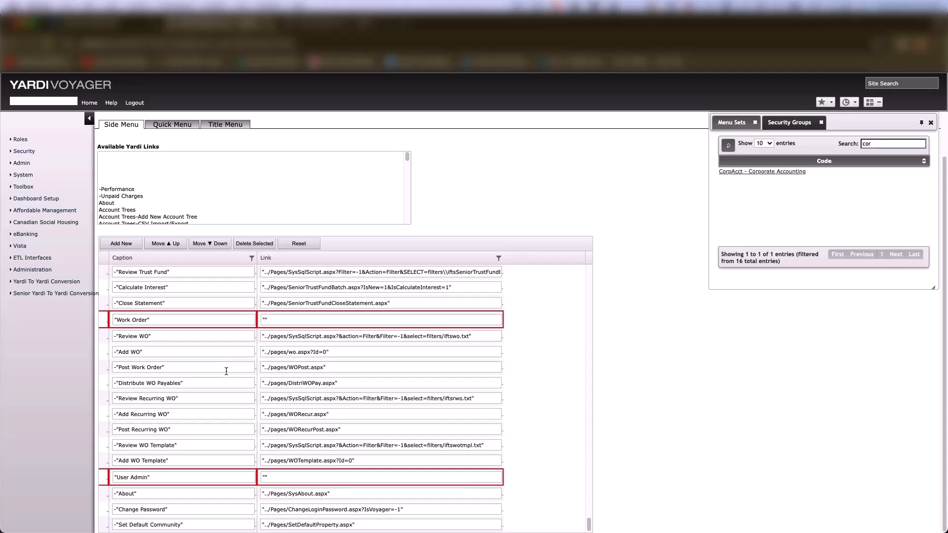
scroll(226, 370, "up", 10)
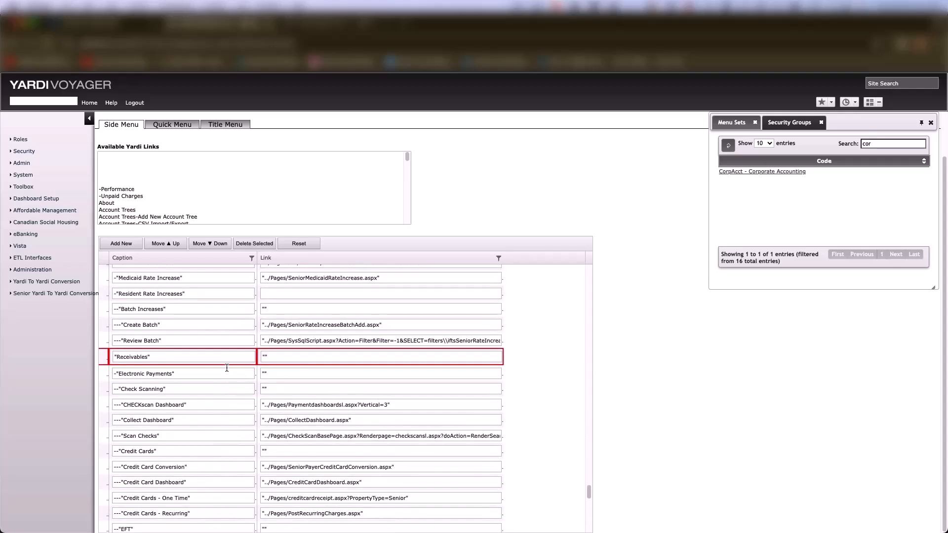
scroll(226, 366, "up", 10)
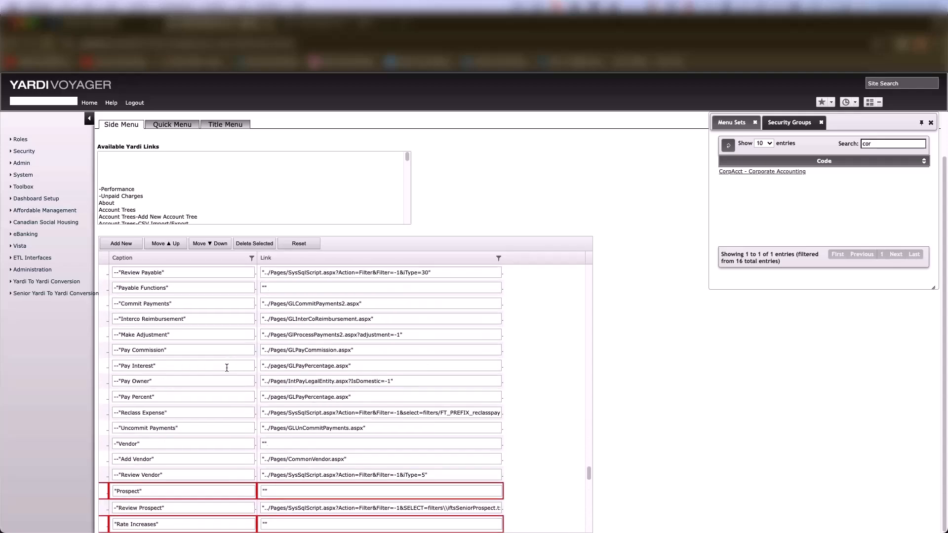
scroll(227, 367, "up", 10)
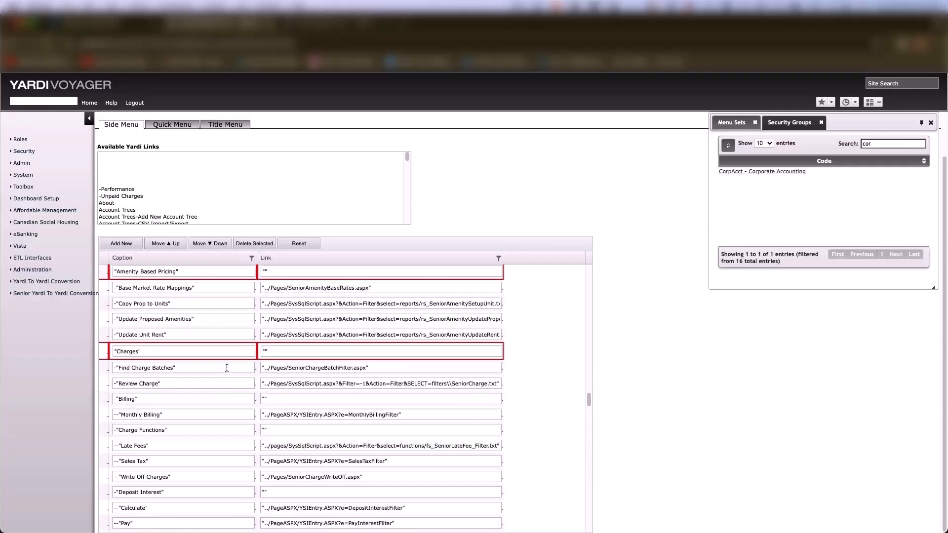
scroll(227, 368, "up", 5)
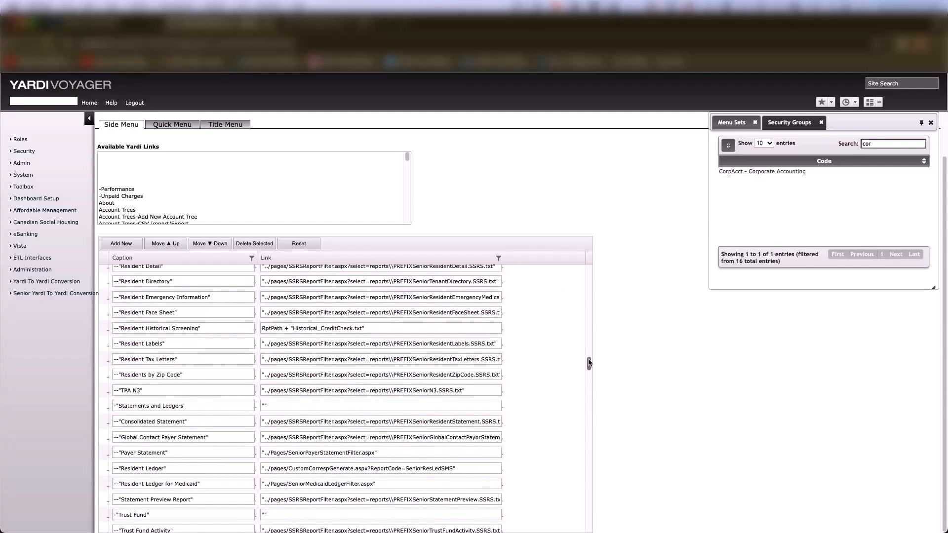
left_click_drag(588, 363, 588, 266)
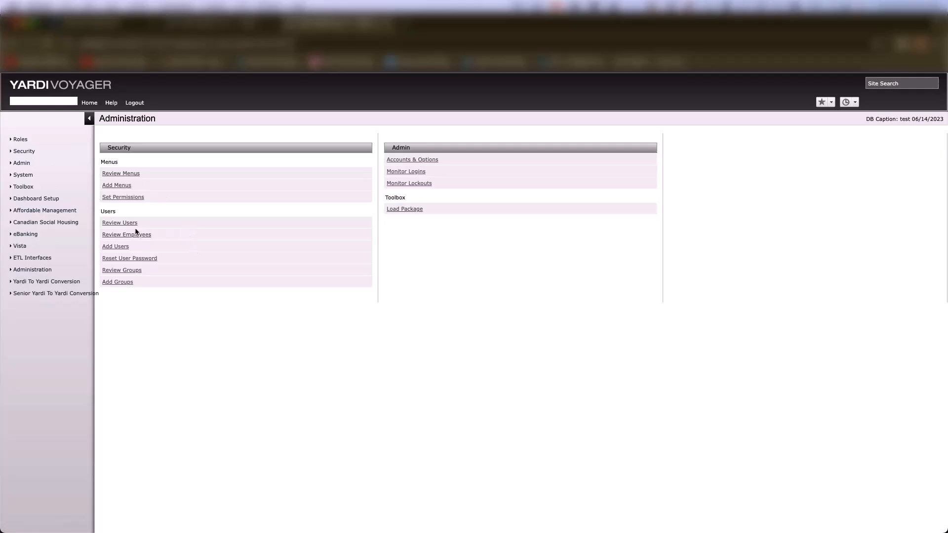
left_click(118, 269)
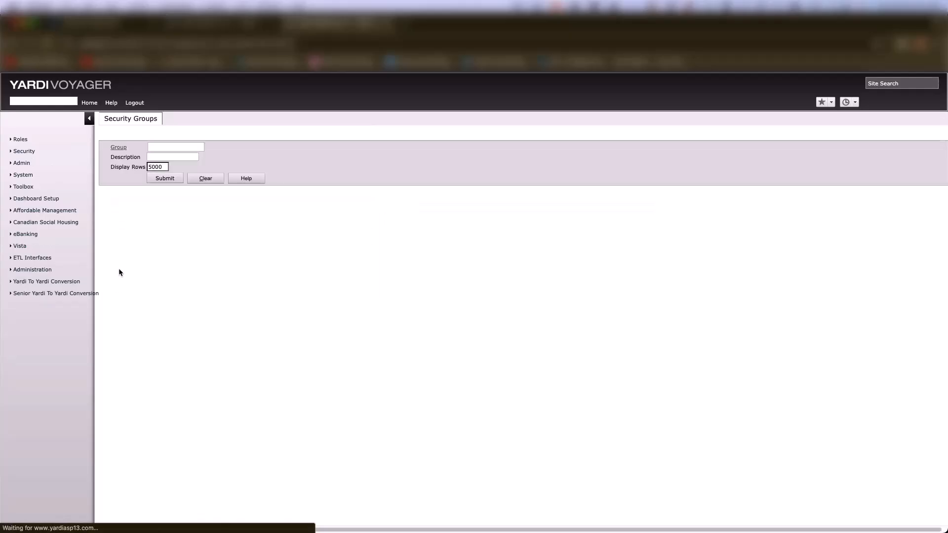
left_click(161, 179)
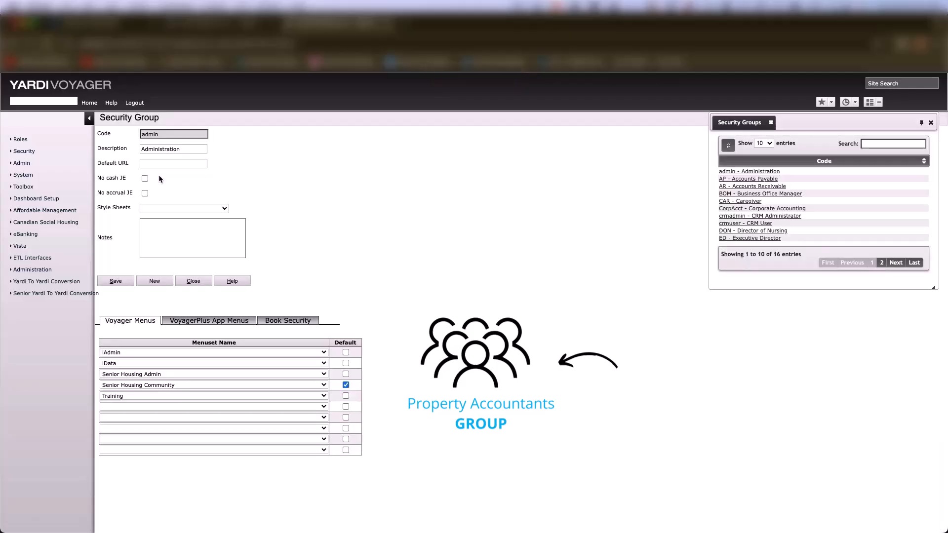
left_click(145, 408)
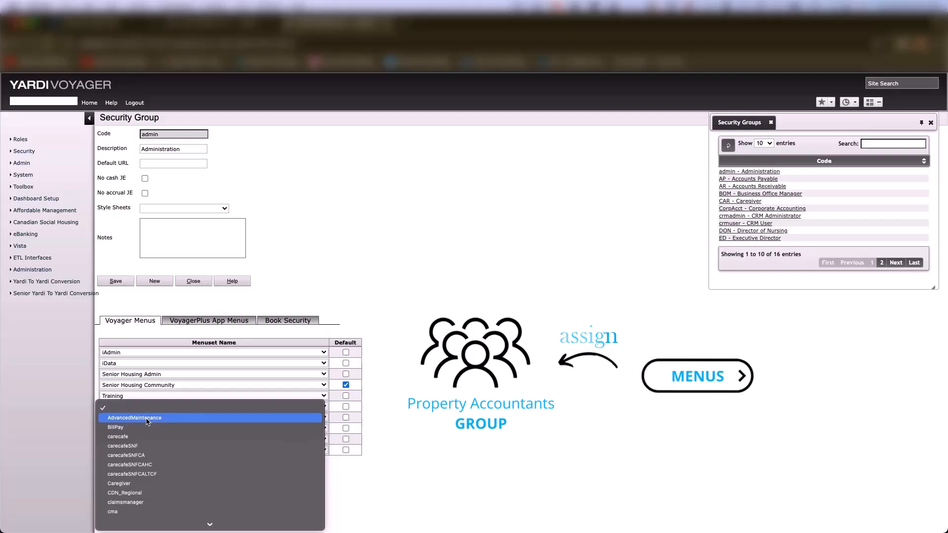
type("pa")
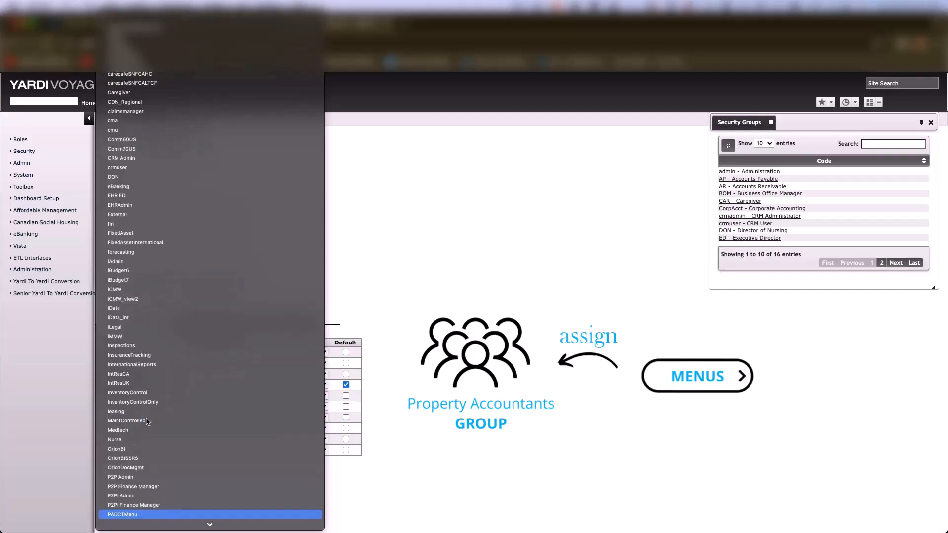
scroll(147, 422, "down", 3)
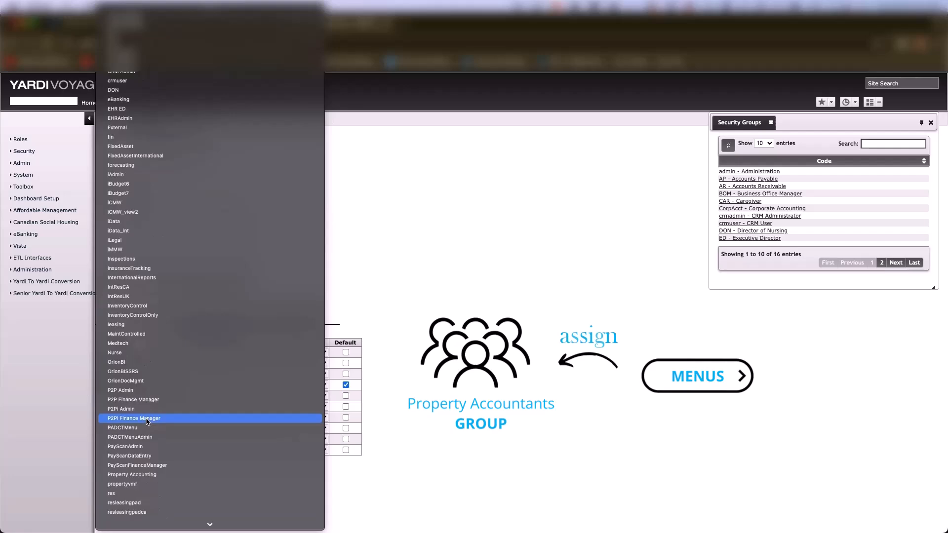
key("Escape")
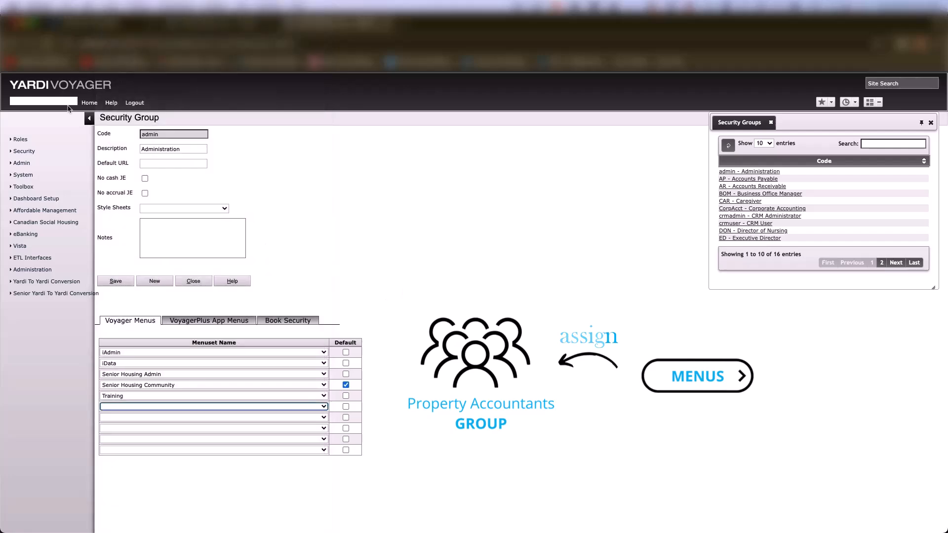
left_click(47, 44)
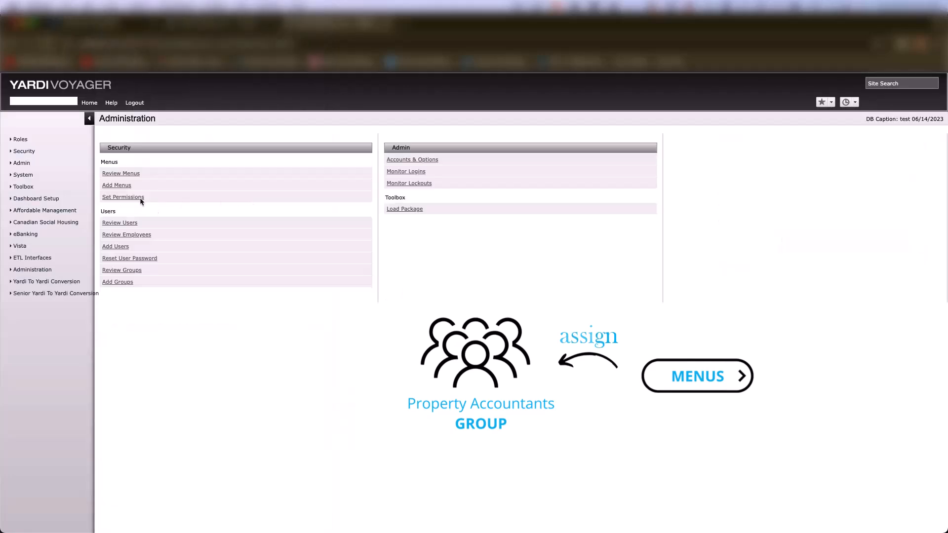
Open the admin security group, add Property Accounting to its Voyager menusets and try to save the group
left_click(126, 271)
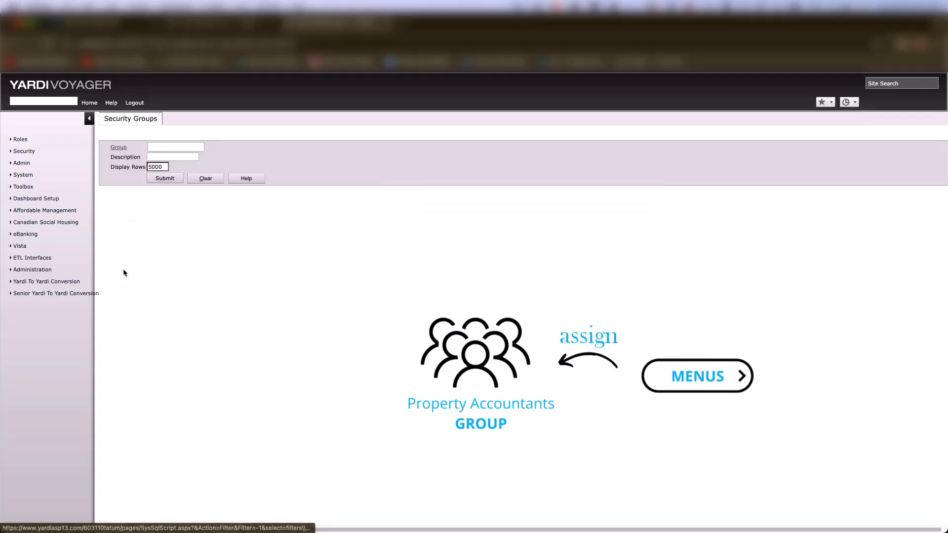
left_click(170, 178)
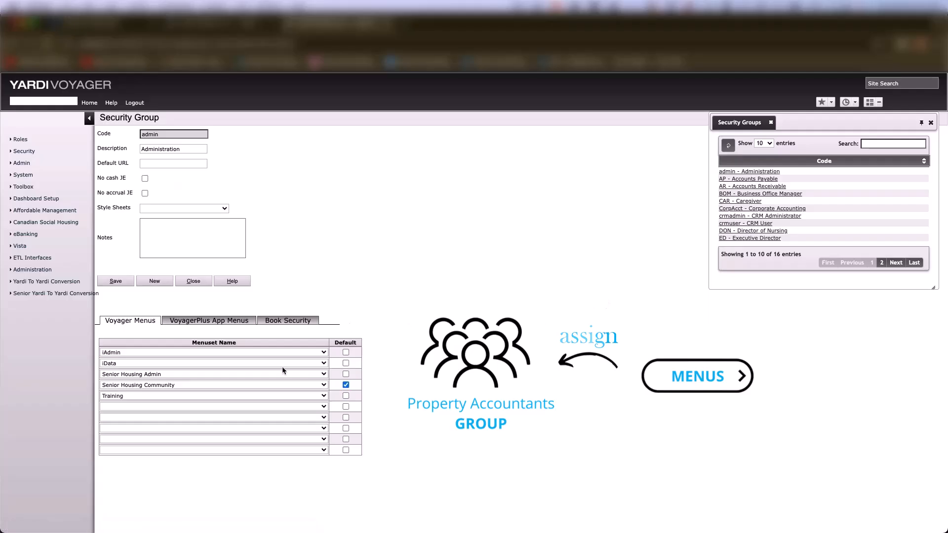
left_click(140, 411)
scroll(156, 462, "down", 5)
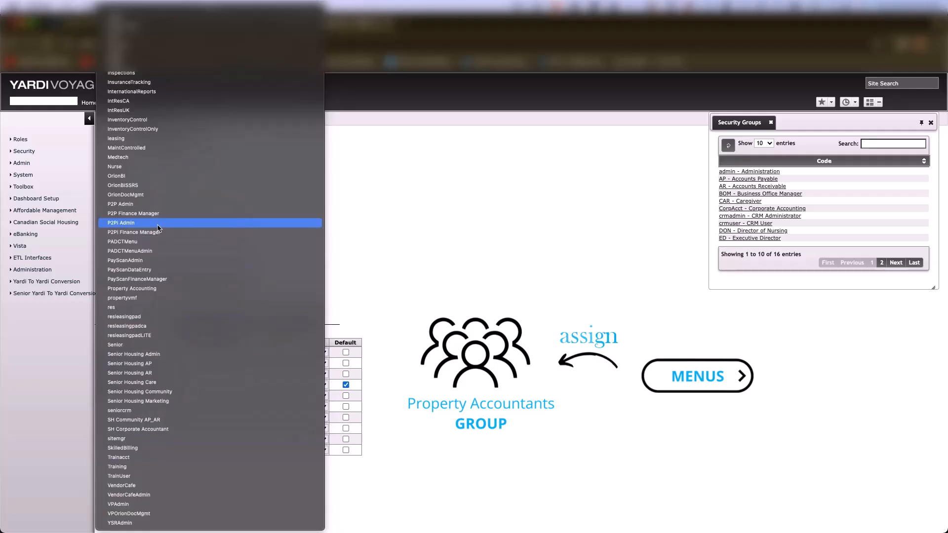
left_click(131, 288)
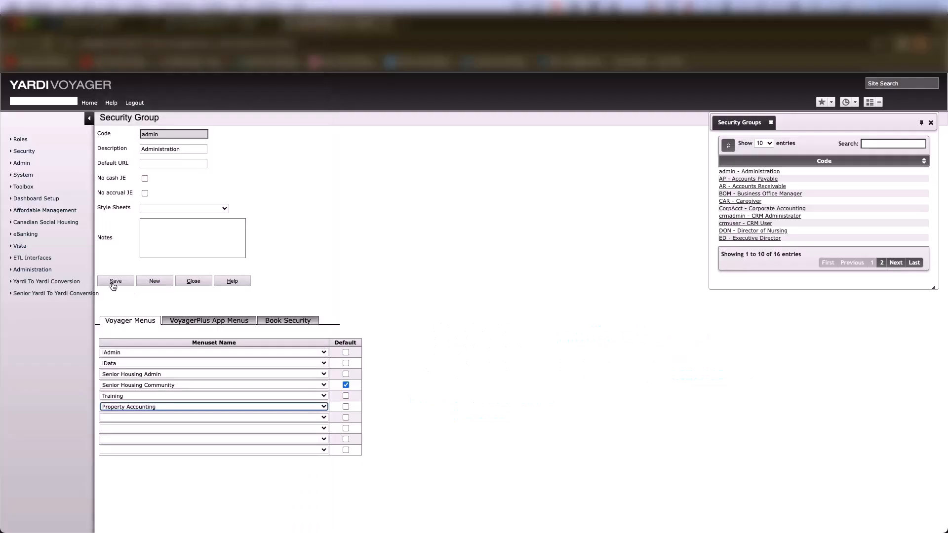
left_click(113, 284)
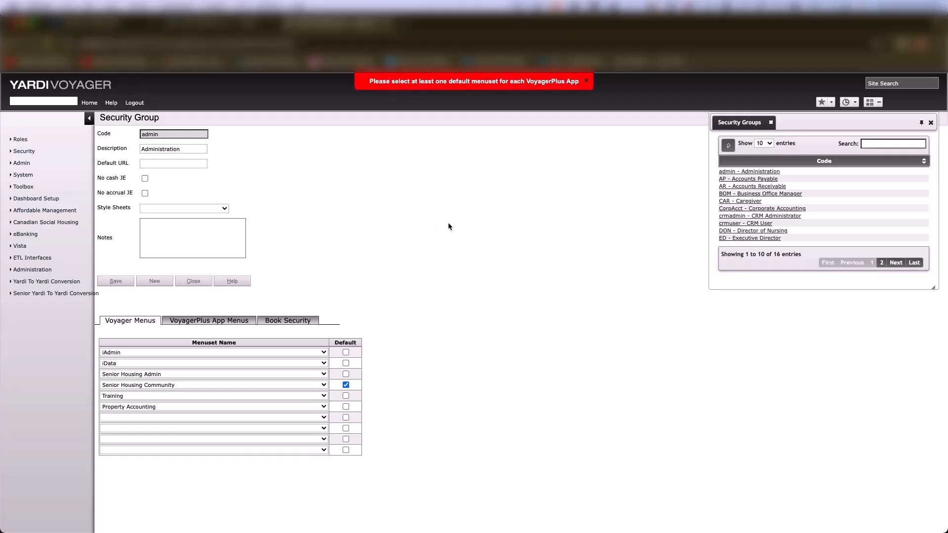
Make CRM Admin the default VoyagerPlus menuset for the Senior CRM app type and save the admin security group
left_click(584, 83)
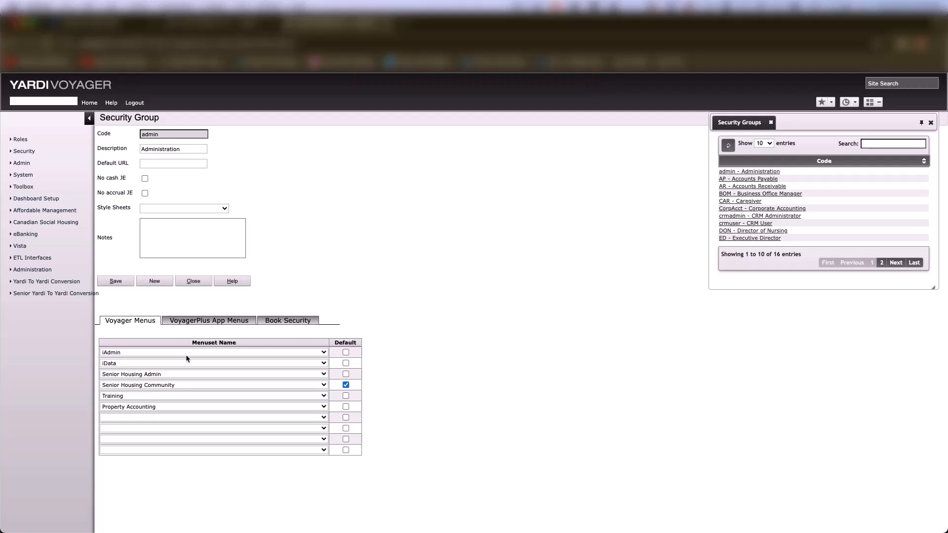
left_click(190, 322)
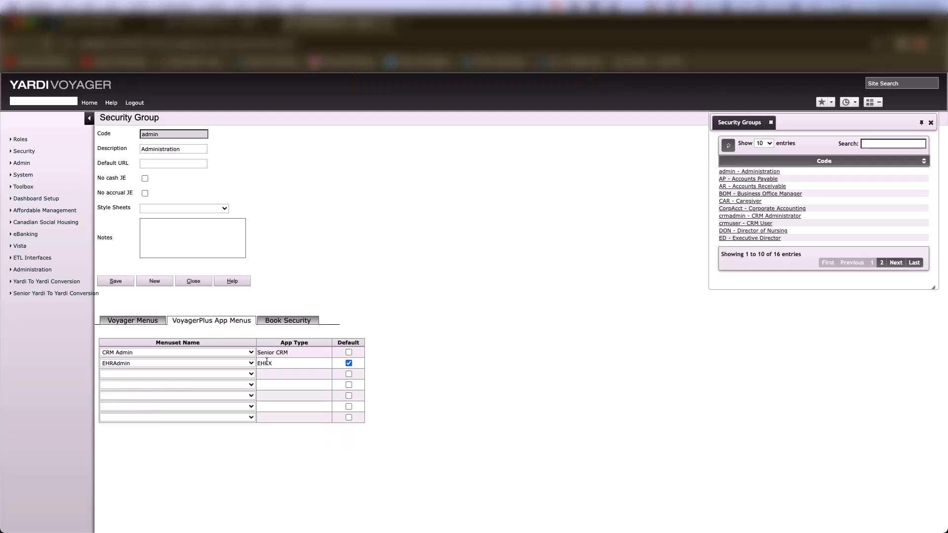
left_click(348, 352)
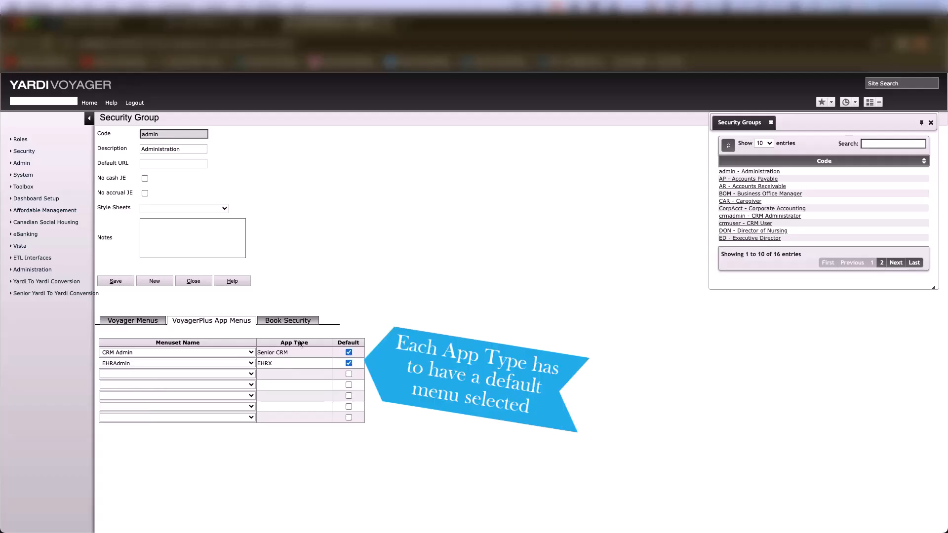
left_click(131, 322)
left_click(116, 281)
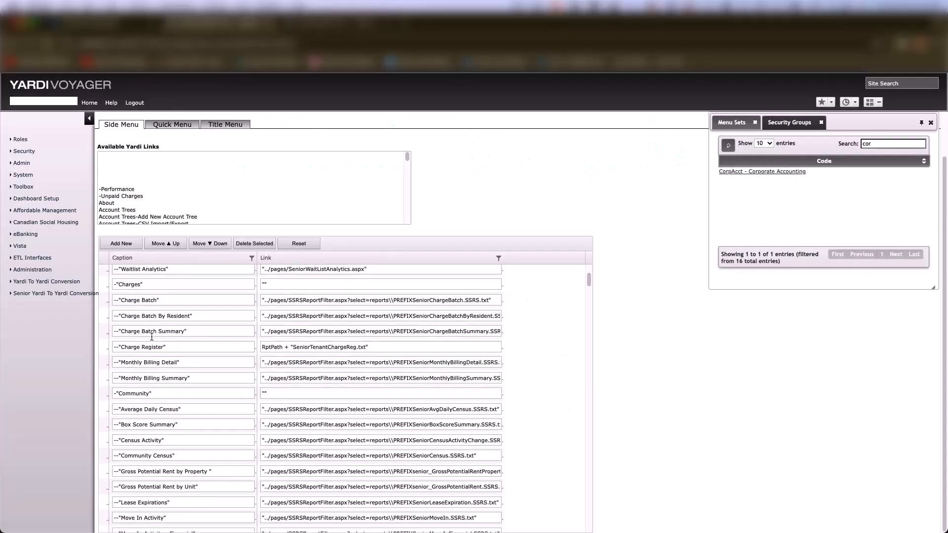
Switch to the live Voyager session, change its role to the Property Accounting menu and check the Amenity Based Pricing entry
scroll(152, 340, "down", 10)
scroll(152, 340, "down", 10)
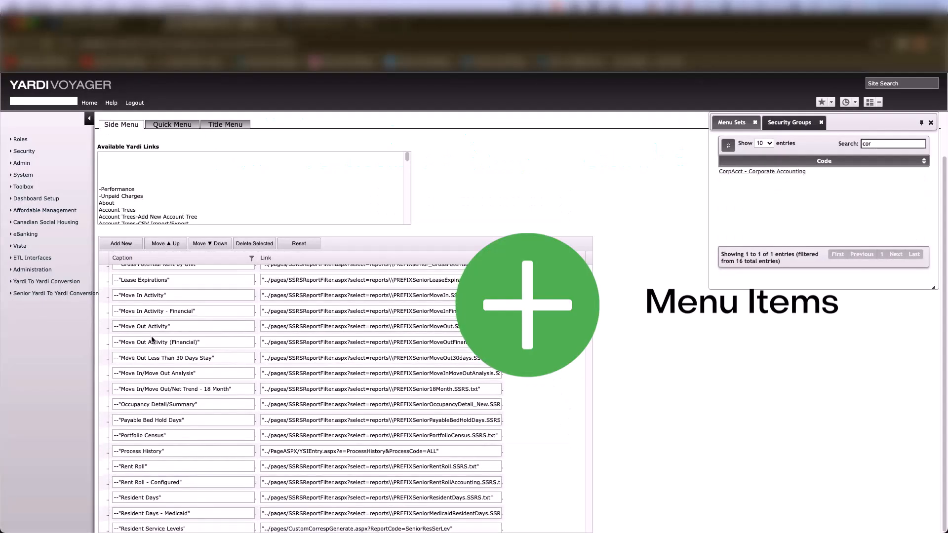
scroll(152, 336, "down", 3)
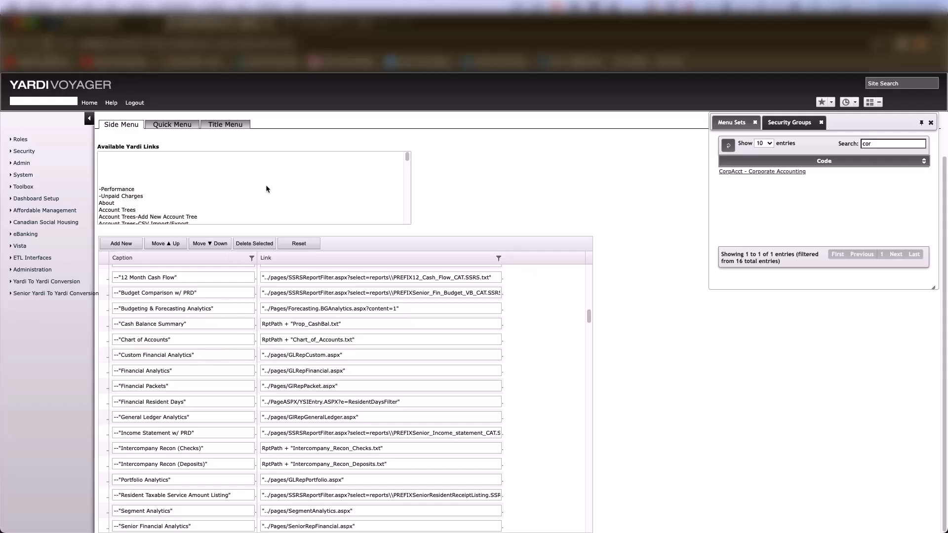
left_click(327, 25)
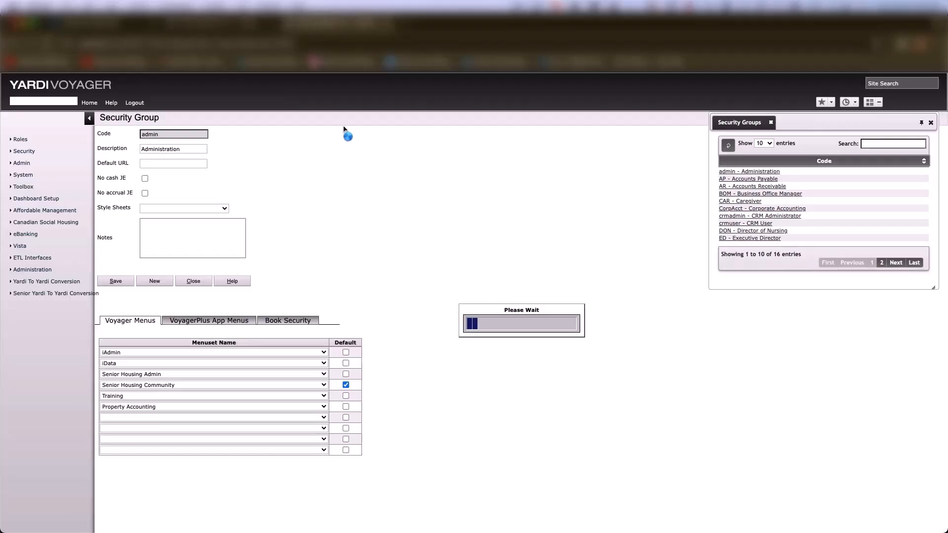
left_click(222, 22)
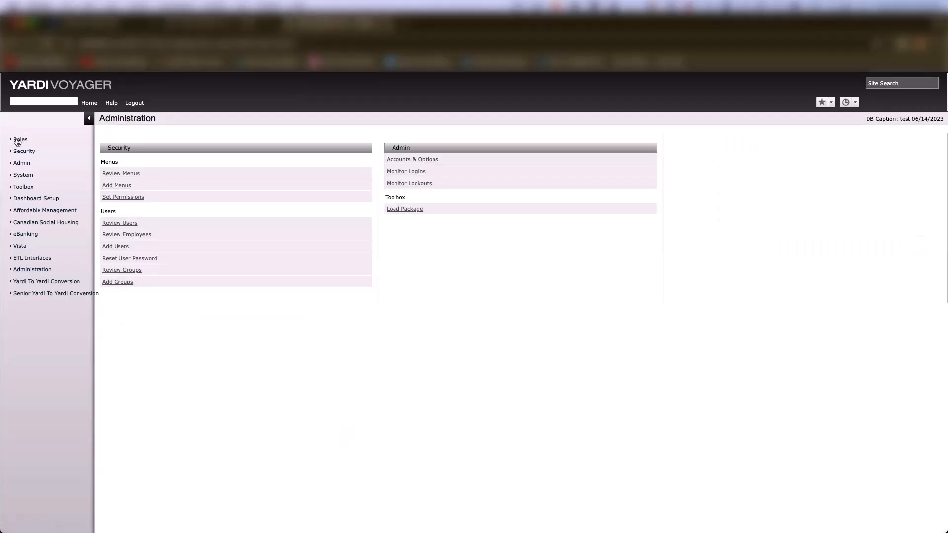
mouse_move(18, 143)
left_click(115, 172)
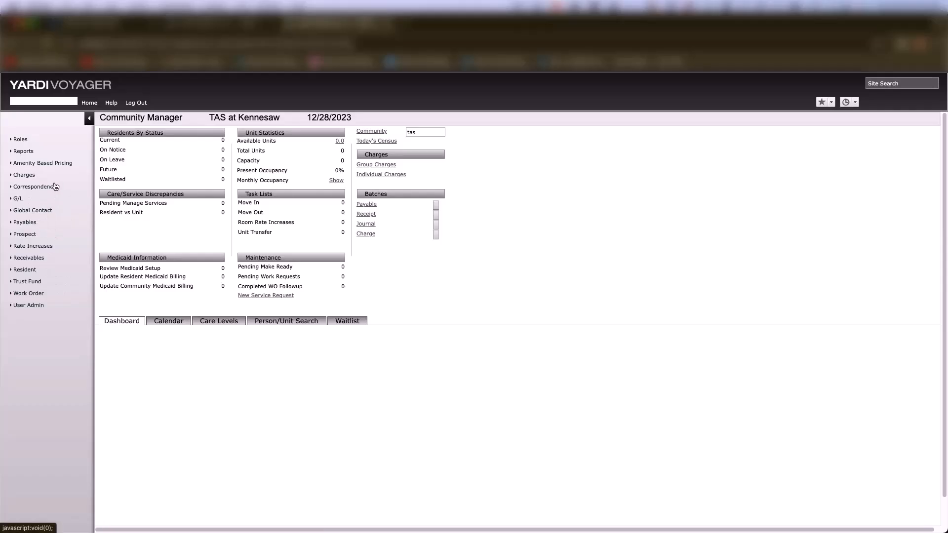
left_click(34, 164)
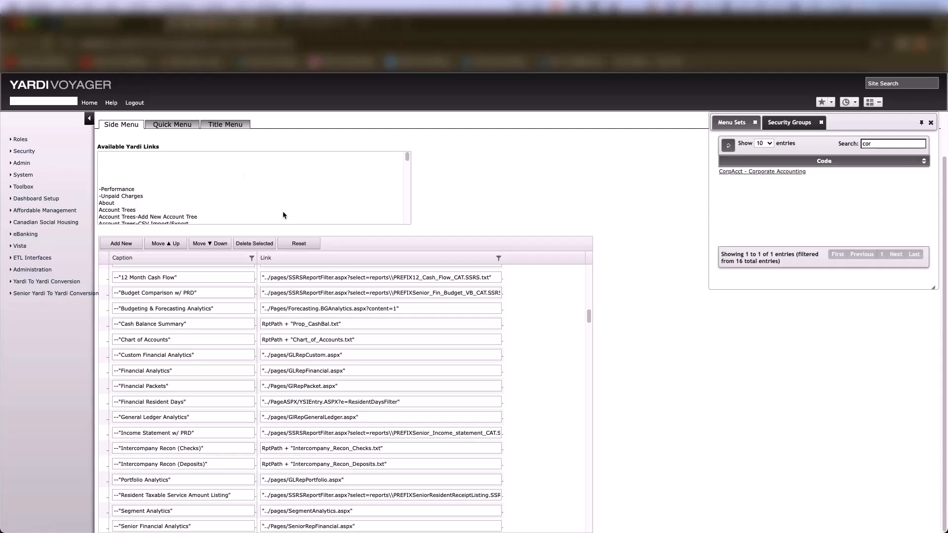
Compare the red-outlined top-level entries of the Property Accounting side menu with the live side menu
scroll(374, 362, "up", 20)
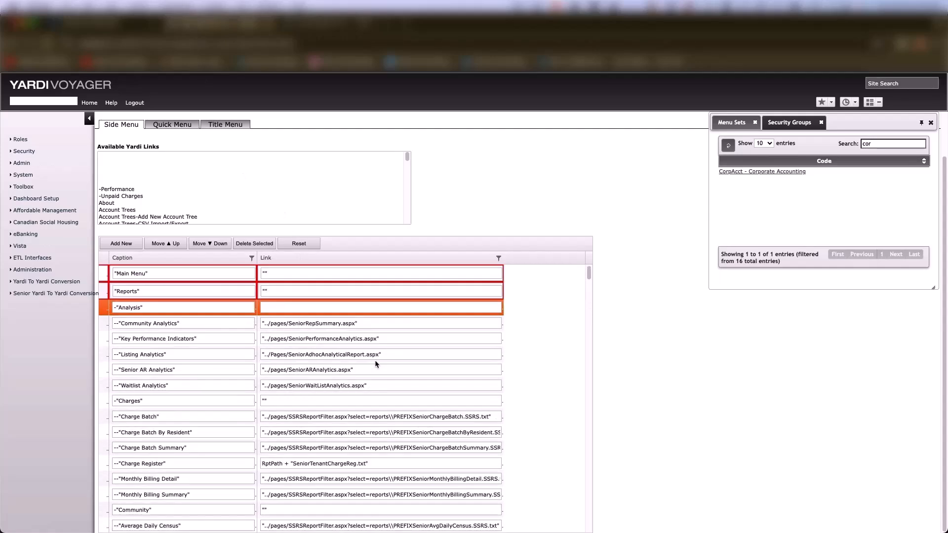
scroll(277, 343, "down", 1)
scroll(264, 348, "down", 15)
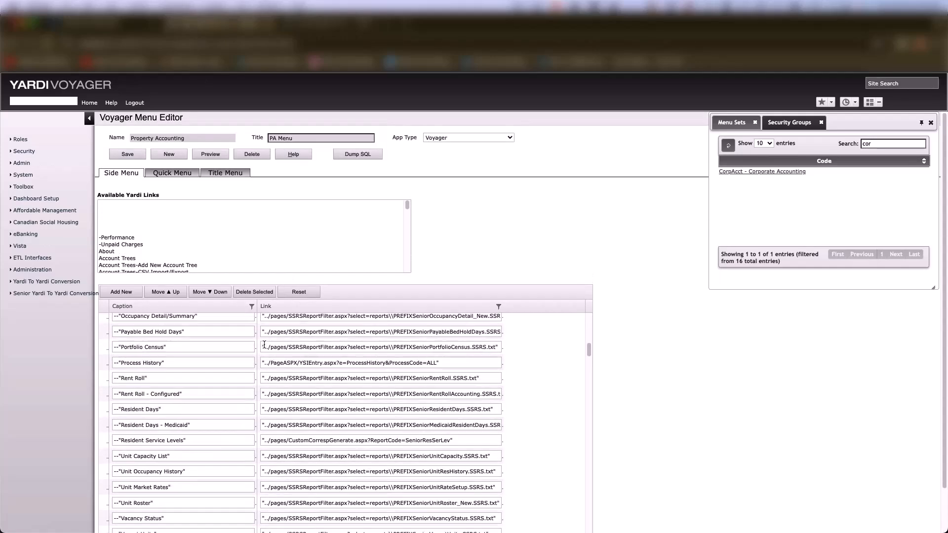
scroll(265, 344, "up", 15)
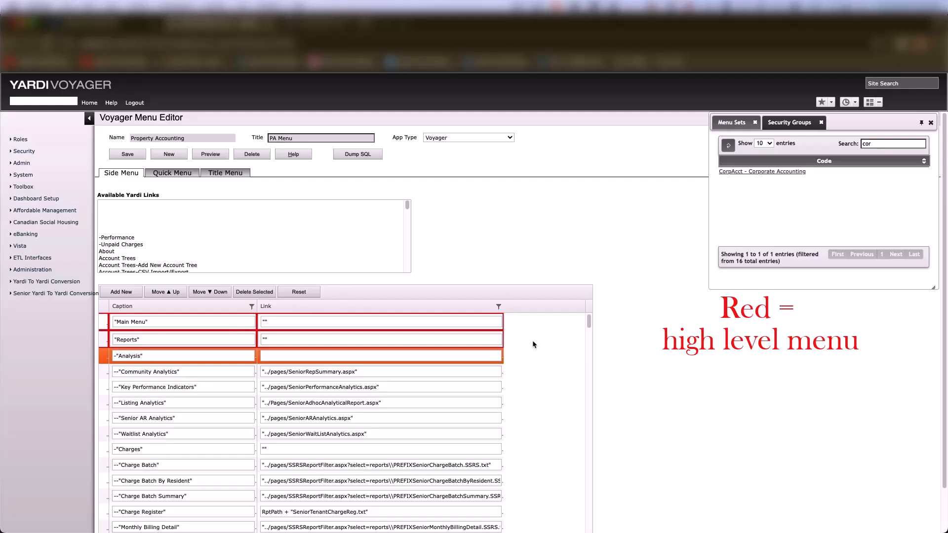
left_click(457, 385)
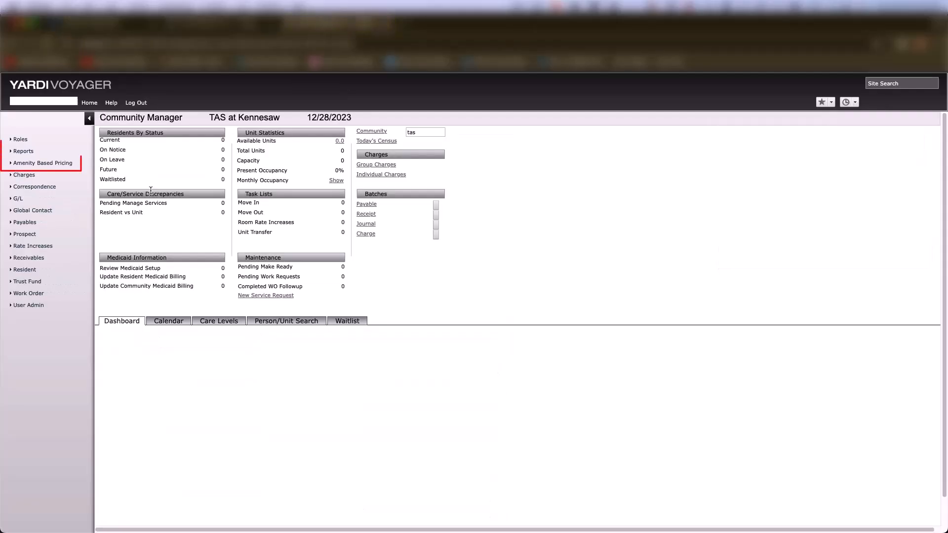
mouse_move(20, 156)
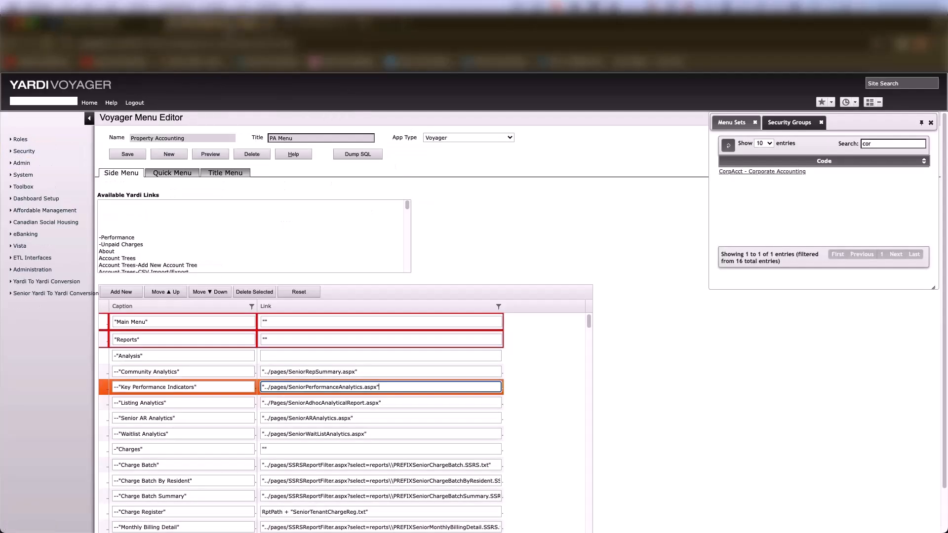
Delete Base Market Rate Mappings, Copy Prop to Units, Update Proposed Amenities and Update Unit Rent under Amenity Based Pricing
scroll(332, 469, "down", 15)
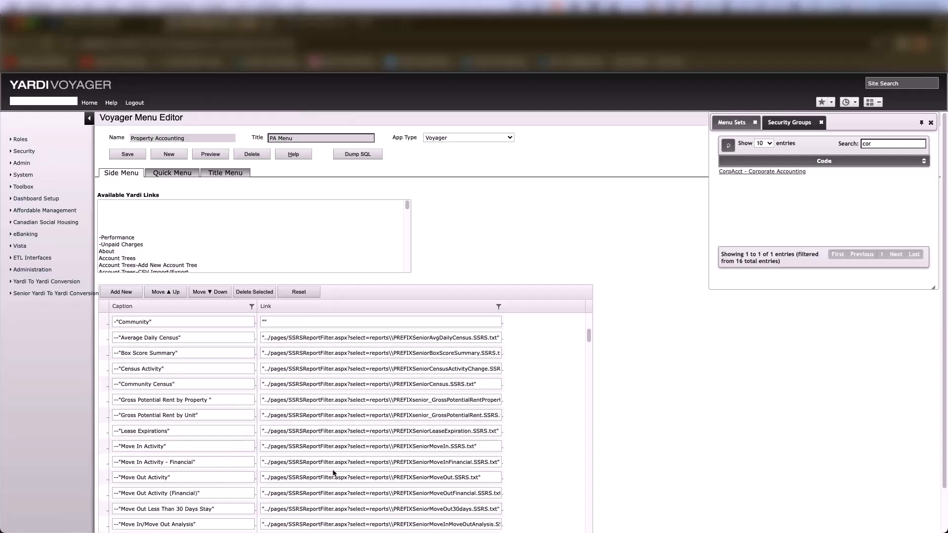
scroll(333, 470, "down", 10)
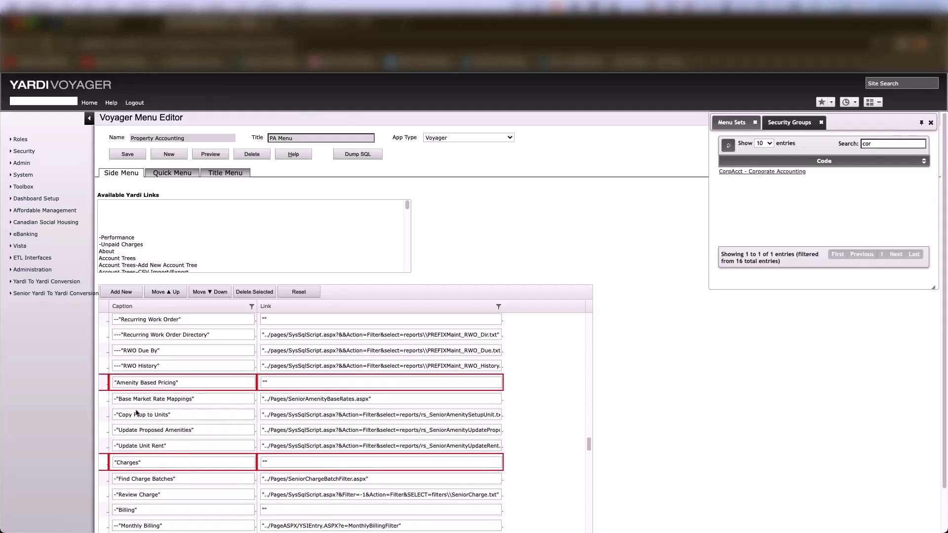
left_click(129, 398)
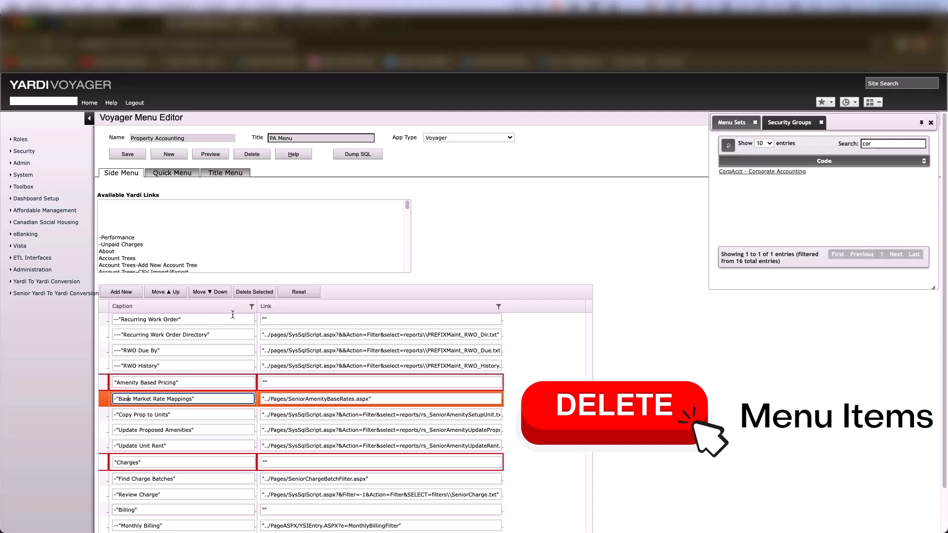
left_click(252, 293)
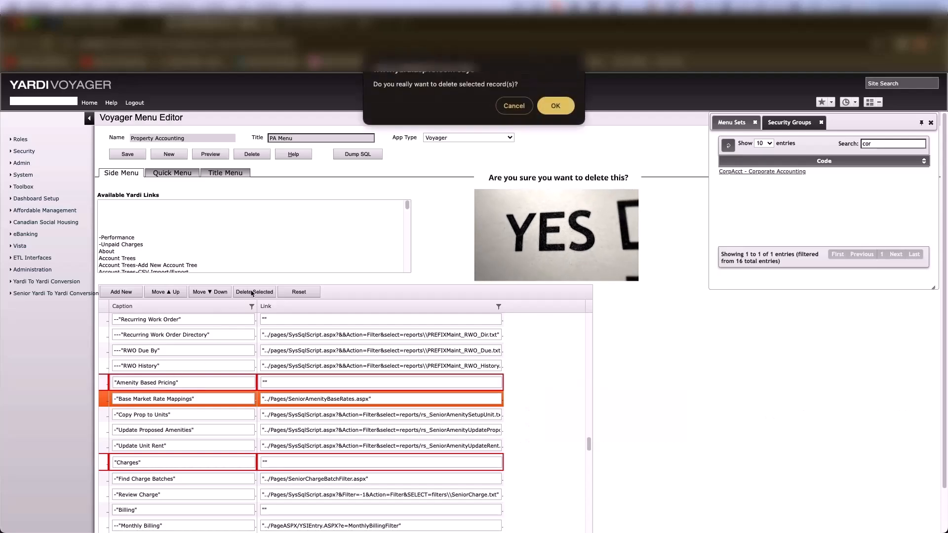
key("Return")
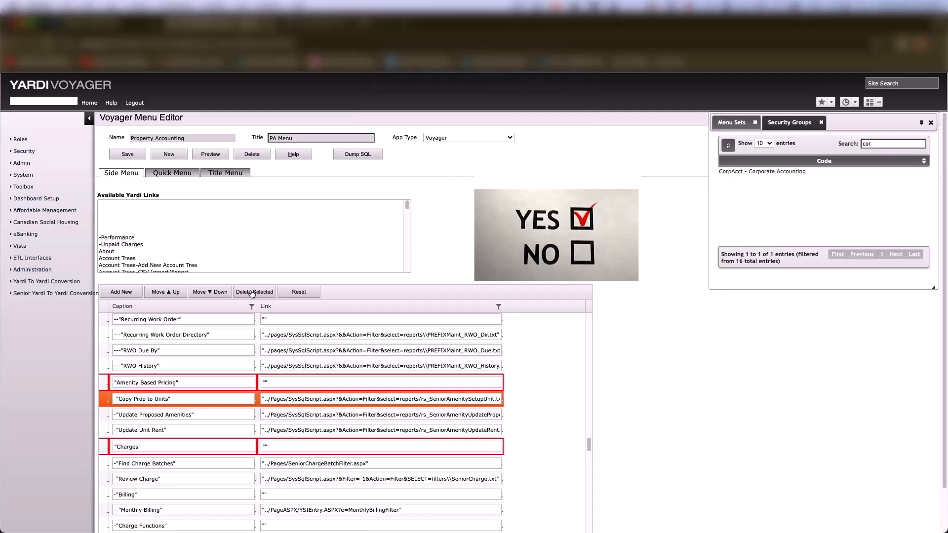
left_click(252, 293)
key("Return")
left_click(252, 292)
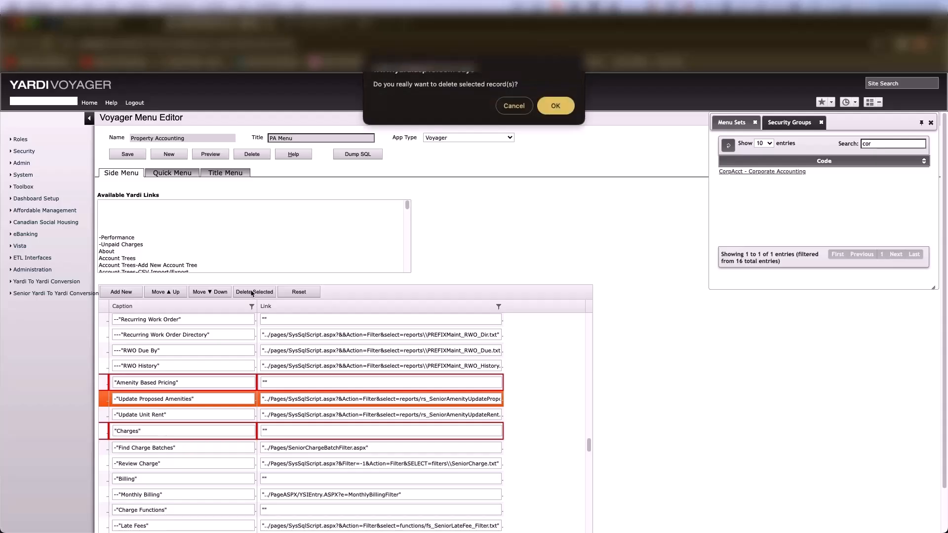
key("Return")
left_click(252, 292)
key("Return")
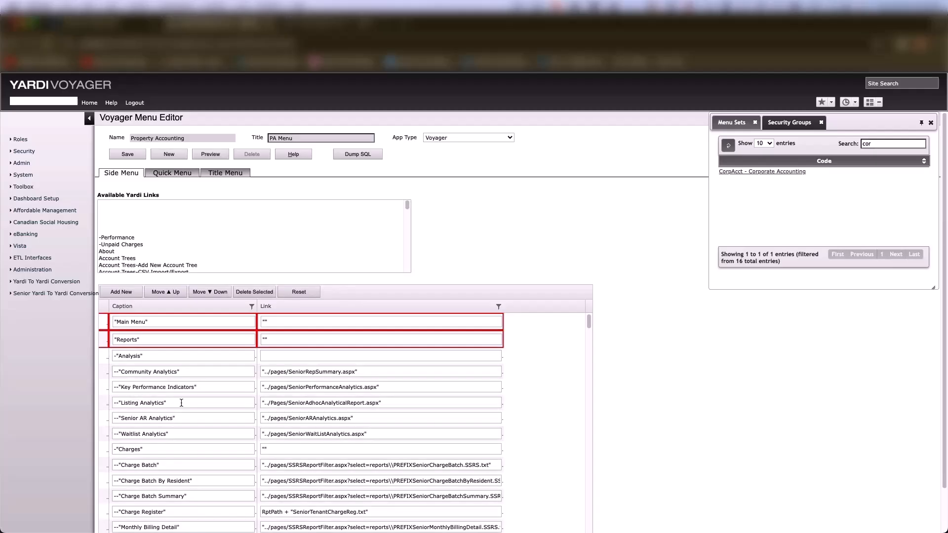
Review the entries around Amenity Based Pricing in the side menu list and reload the live Community Manager page
scroll(182, 403, "down", 15)
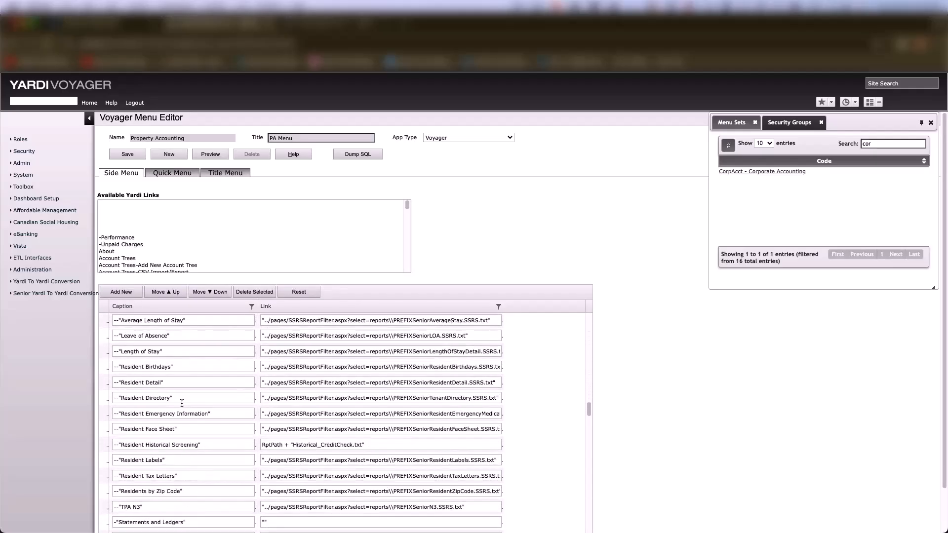
scroll(182, 403, "down", 10)
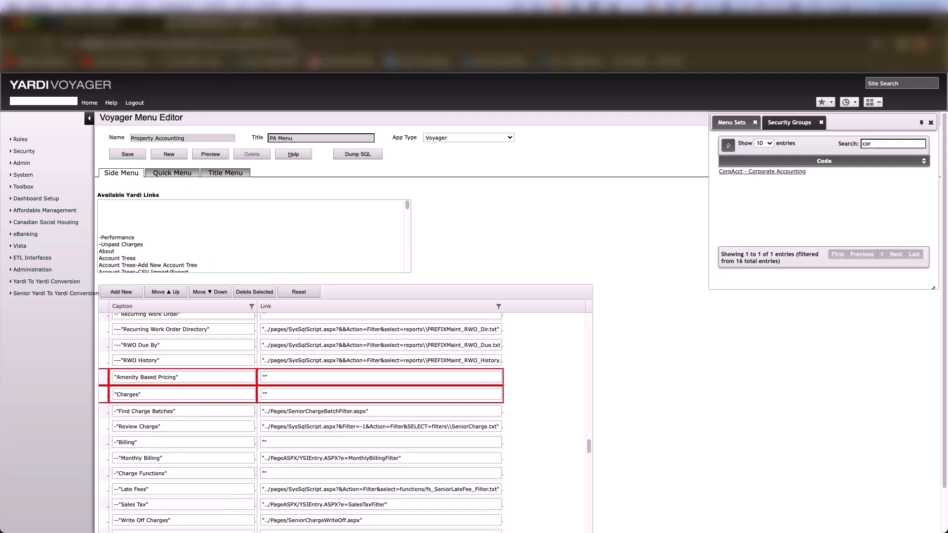
left_click(323, 25)
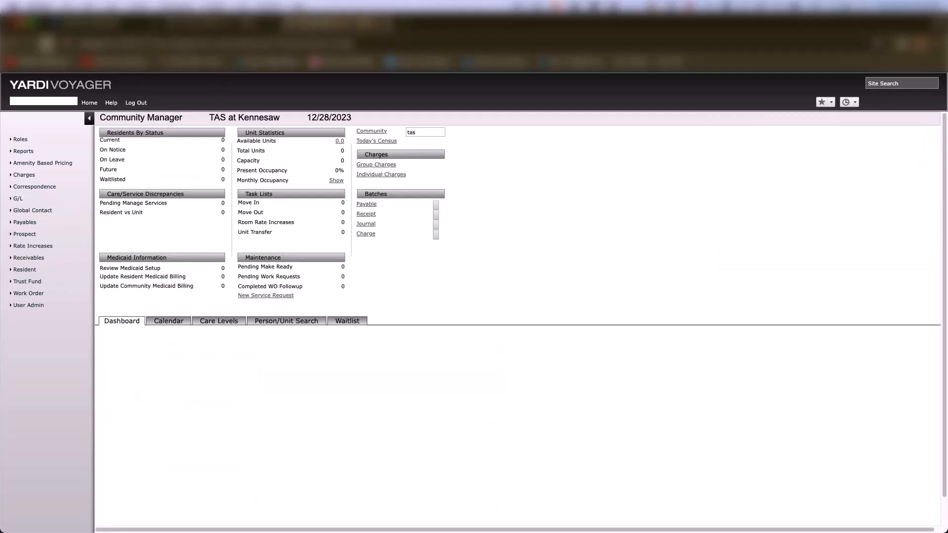
left_click(46, 44)
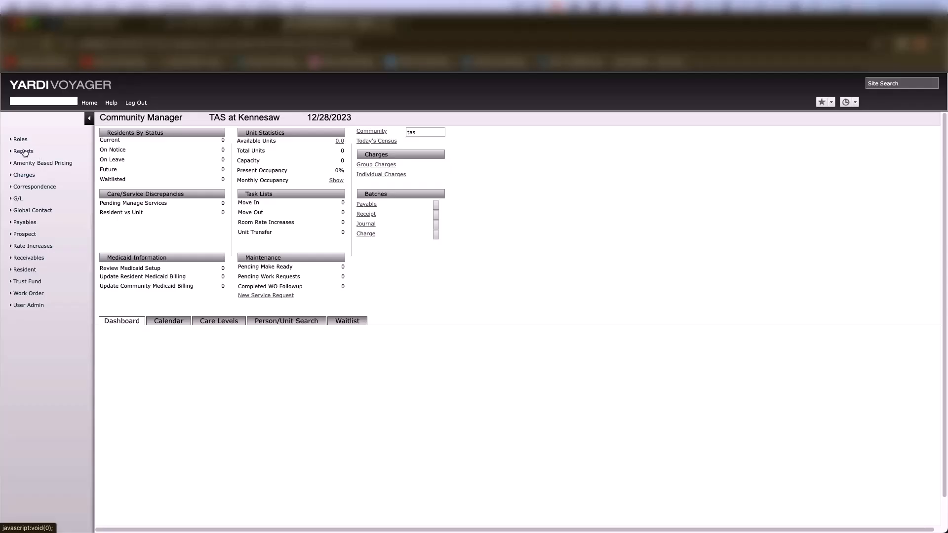
Open the Charge Batch report under Reports > Charges in the live side menu and return to the home page
left_click(30, 154)
mouse_move(134, 170)
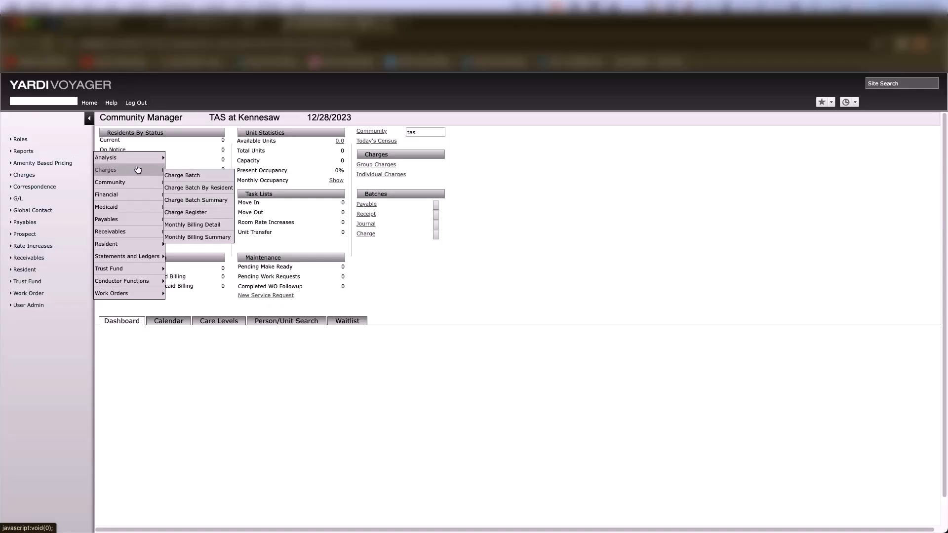
left_click(180, 177)
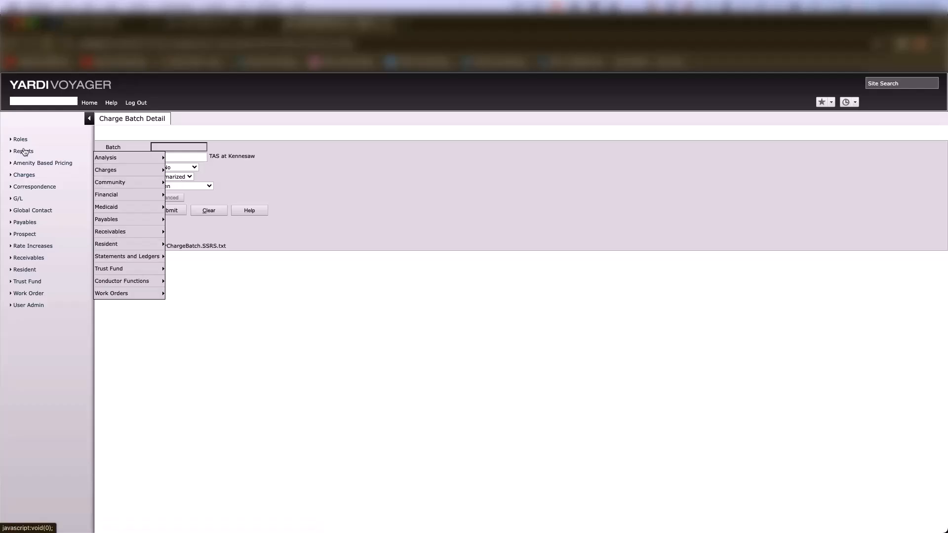
left_click(89, 103)
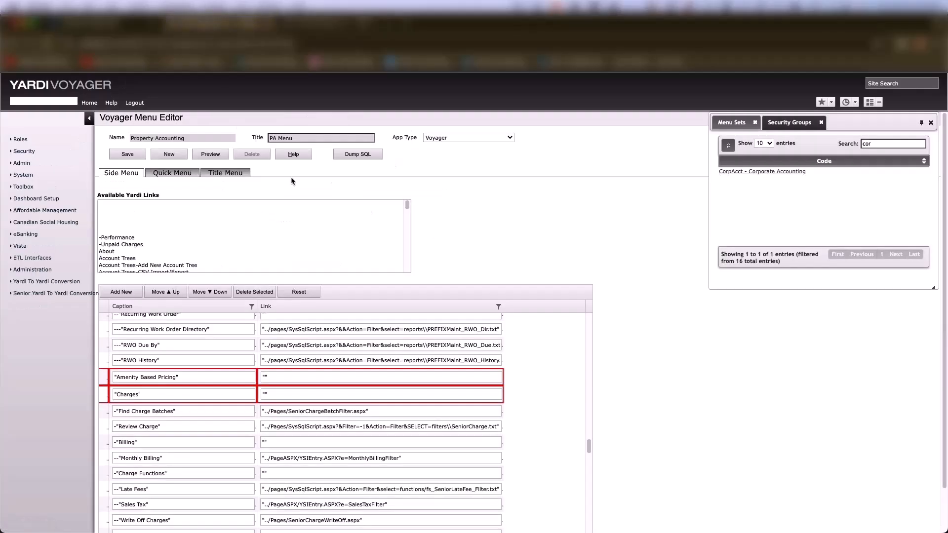
Delete the top-level Amenity Based Pricing entry from the Property Accounting side menu
left_click(199, 376)
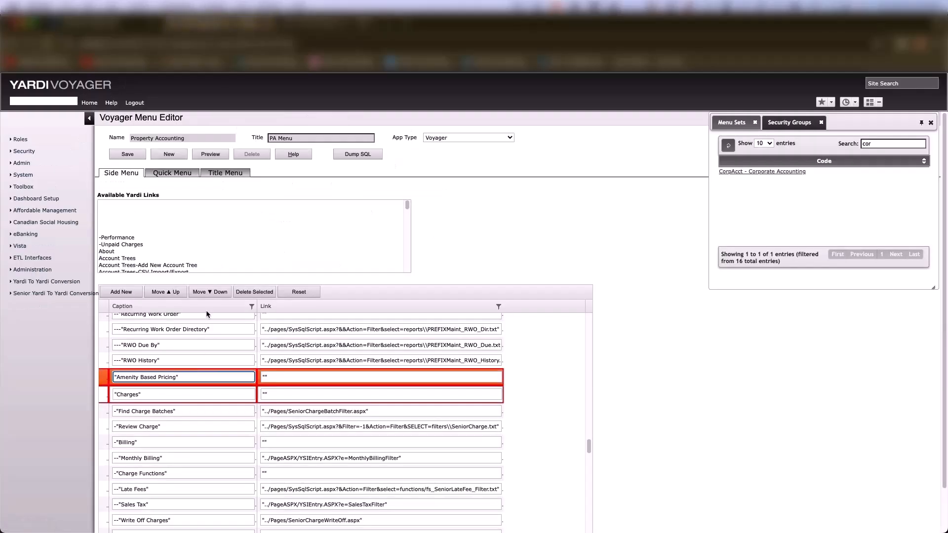
left_click(251, 292)
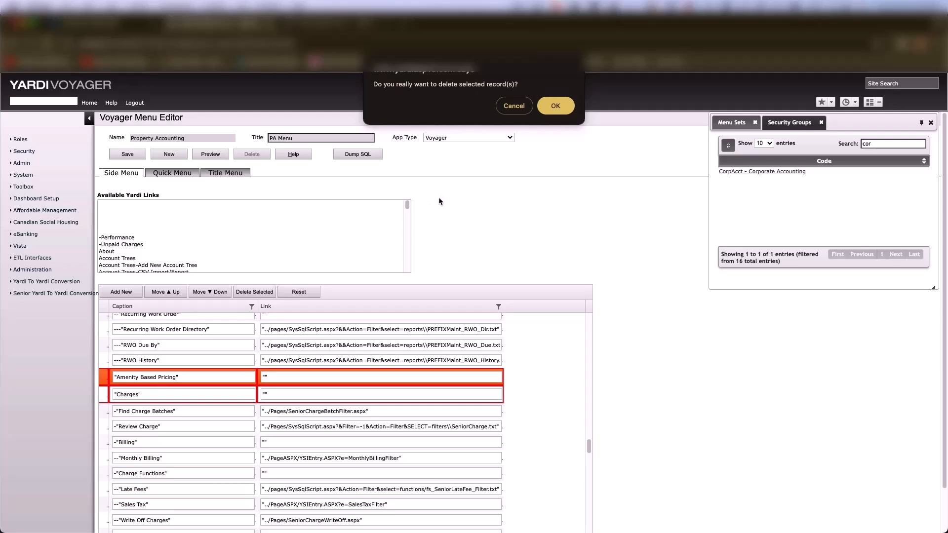
key("Return")
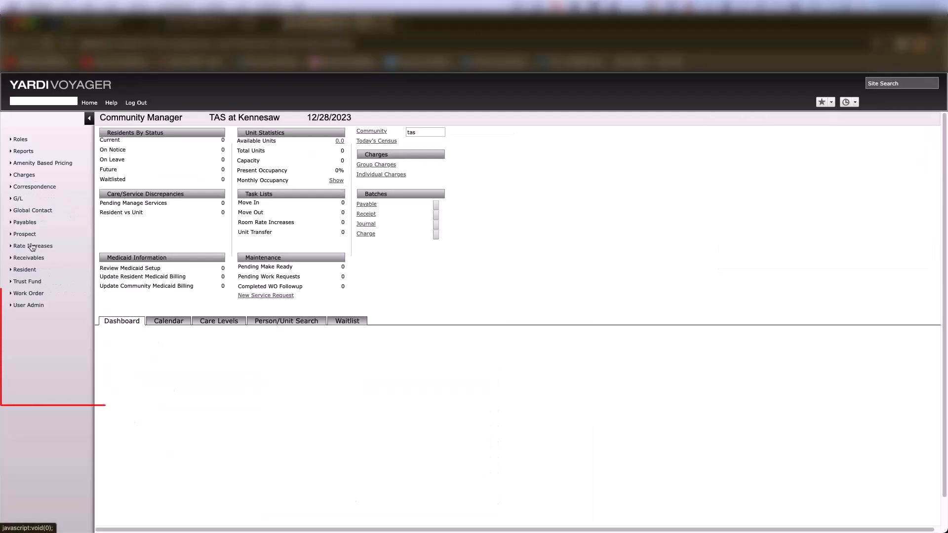
Delete Review WO, Add WO, Post Work Order and Distribute WO Payables under Work Order in the Property Accounting side menu
mouse_move(31, 294)
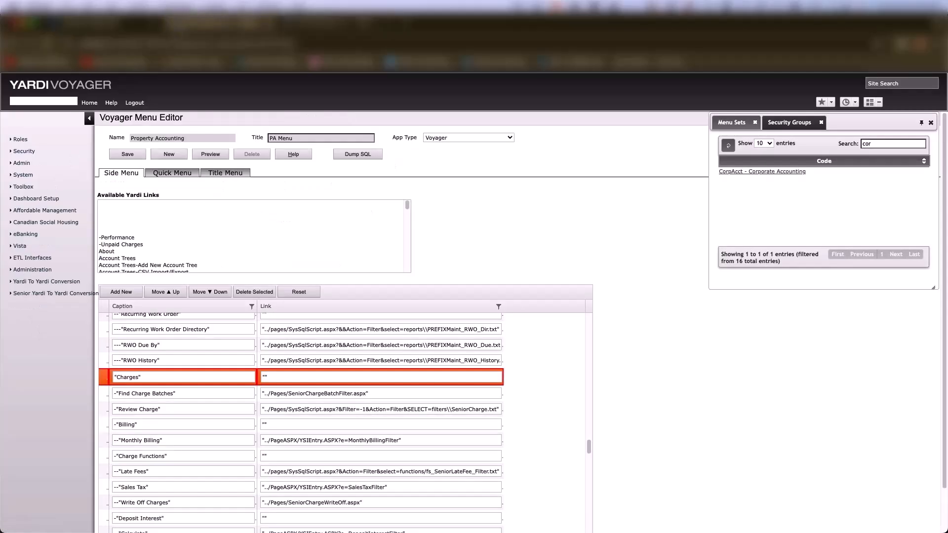
scroll(251, 442, "down", 15)
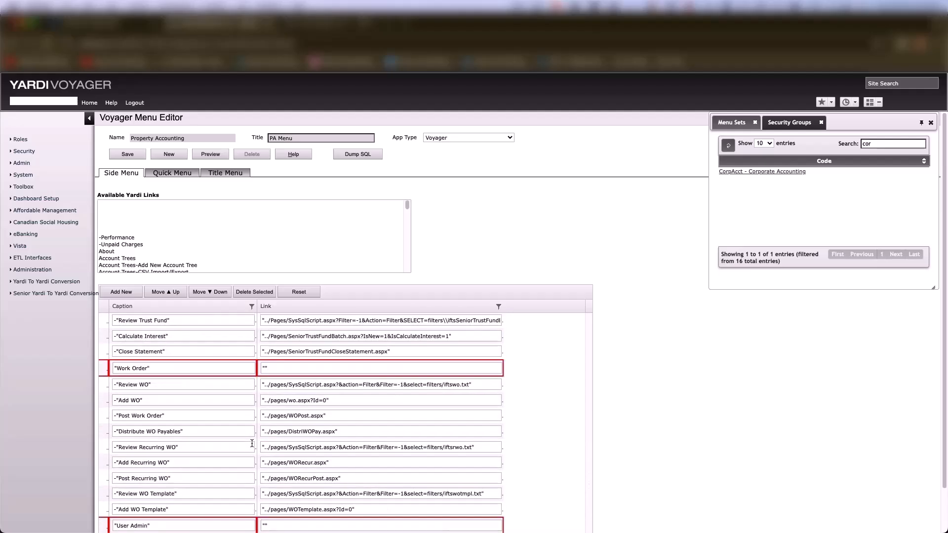
scroll(251, 443, "down", 2)
left_click(156, 338)
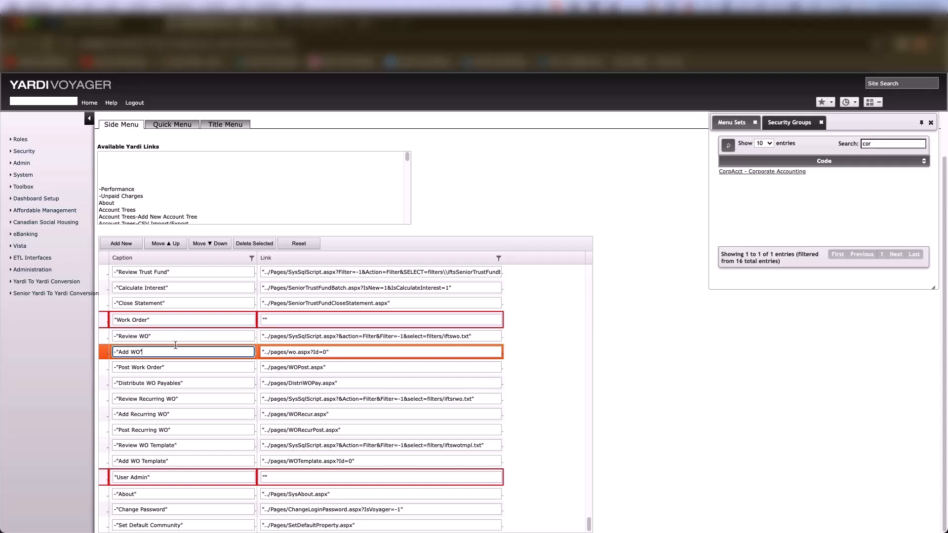
left_click(242, 244)
key("Return")
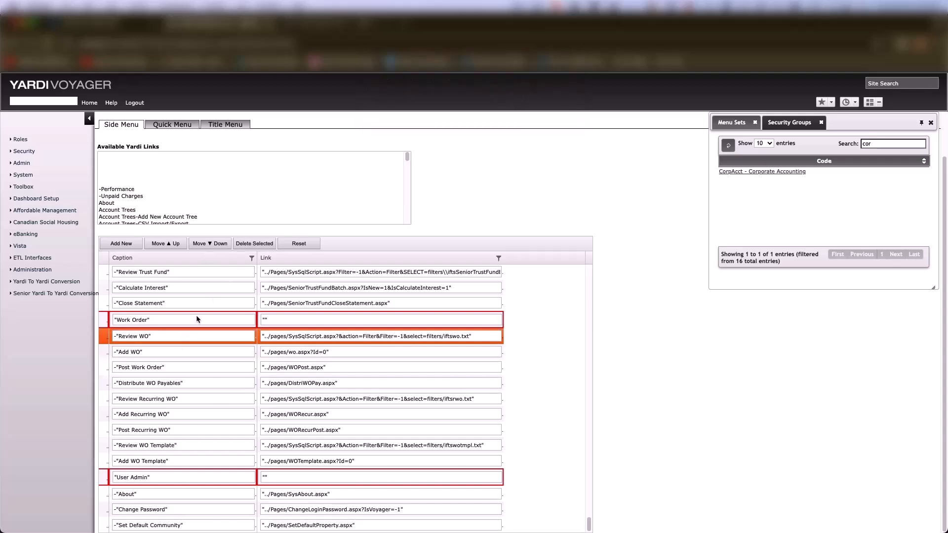
left_click(248, 243)
key("Return")
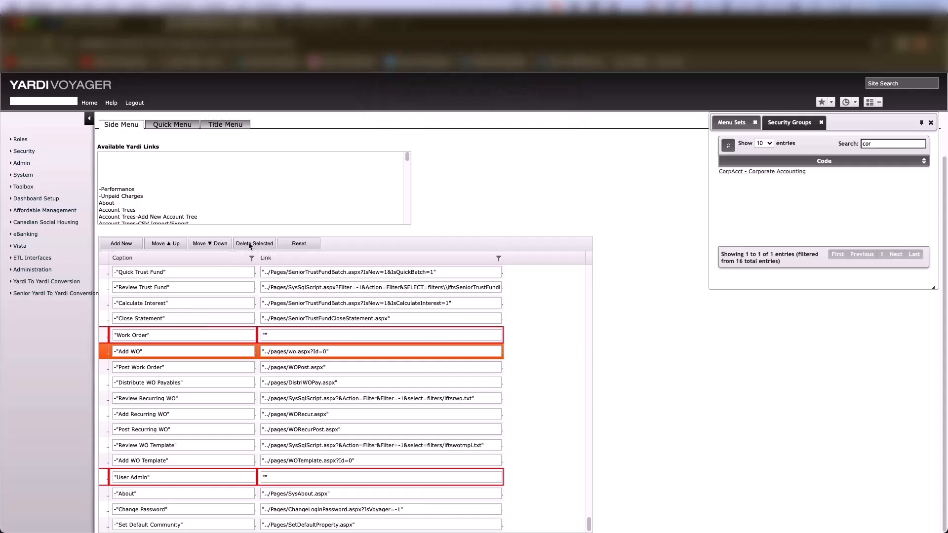
left_click(250, 245)
key("Return")
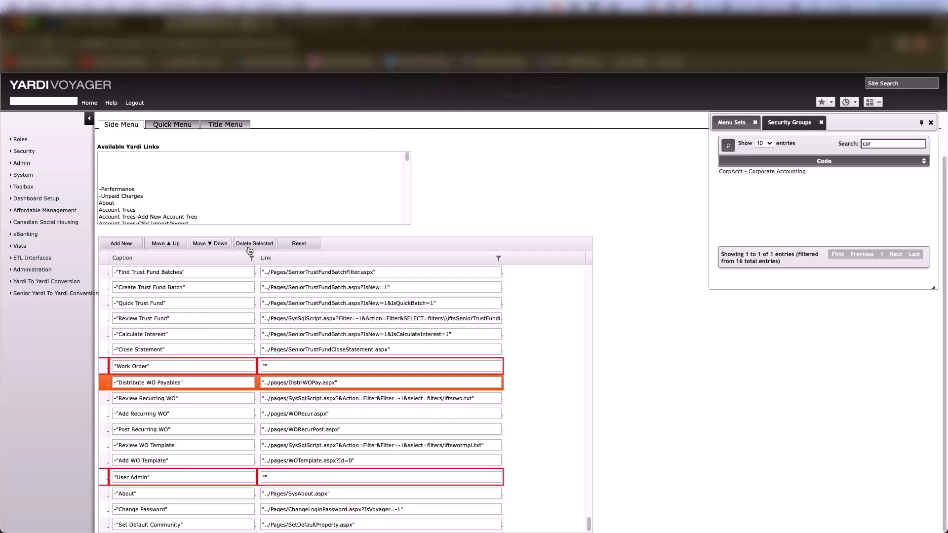
left_click(251, 244)
key("Return")
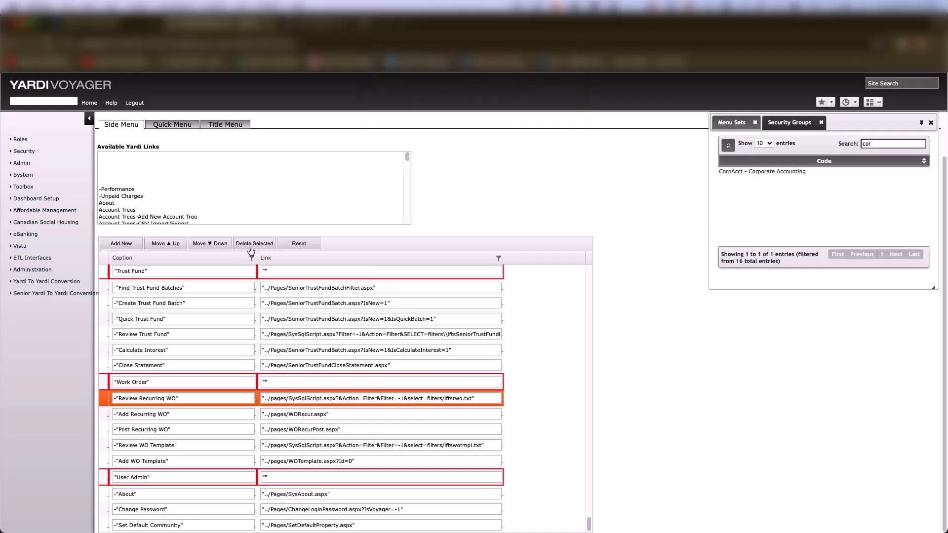
Delete Review Recurring WO, Add Recurring WO, Post Recurring WO, Review WO Template and Add WO Template under Work Order
left_click(250, 245)
key("Return")
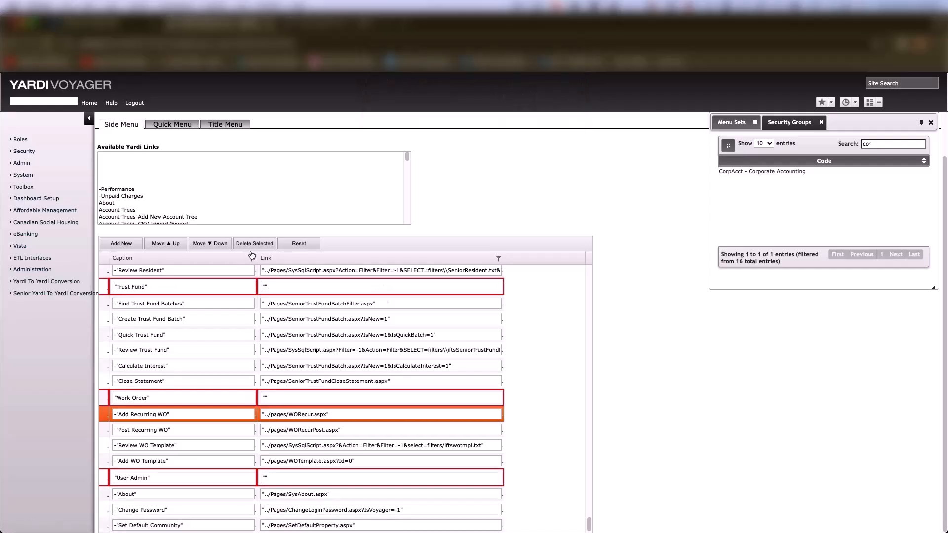
left_click(251, 245)
key("Return")
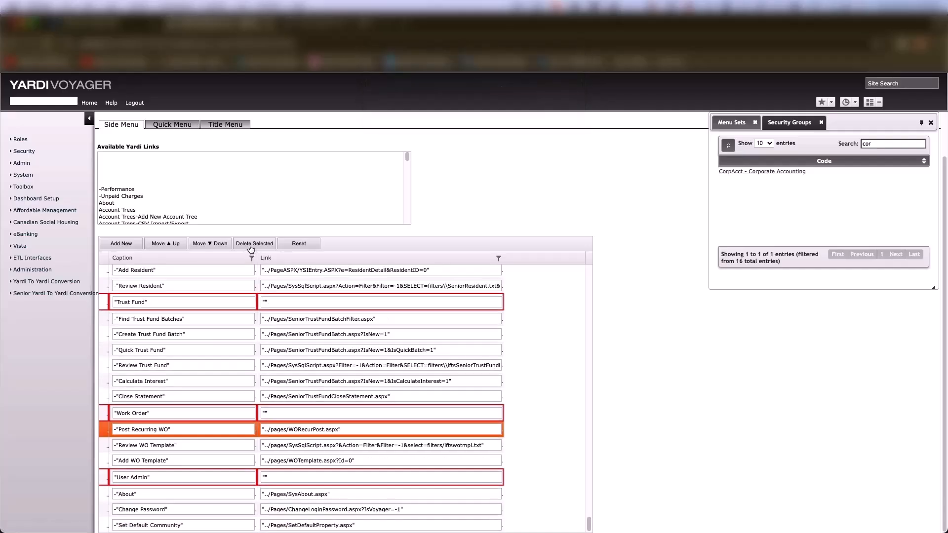
left_click(250, 245)
key("Return")
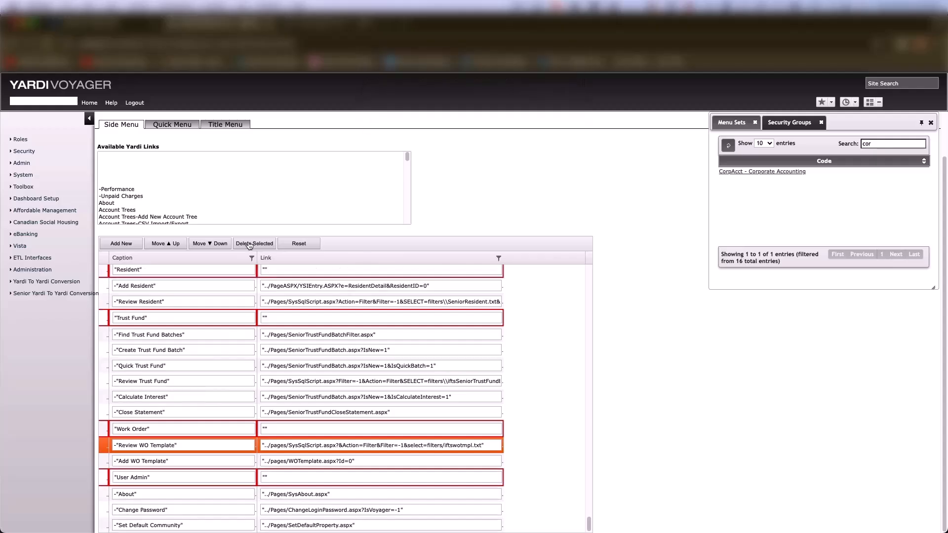
left_click(249, 244)
key("Return")
left_click(250, 245)
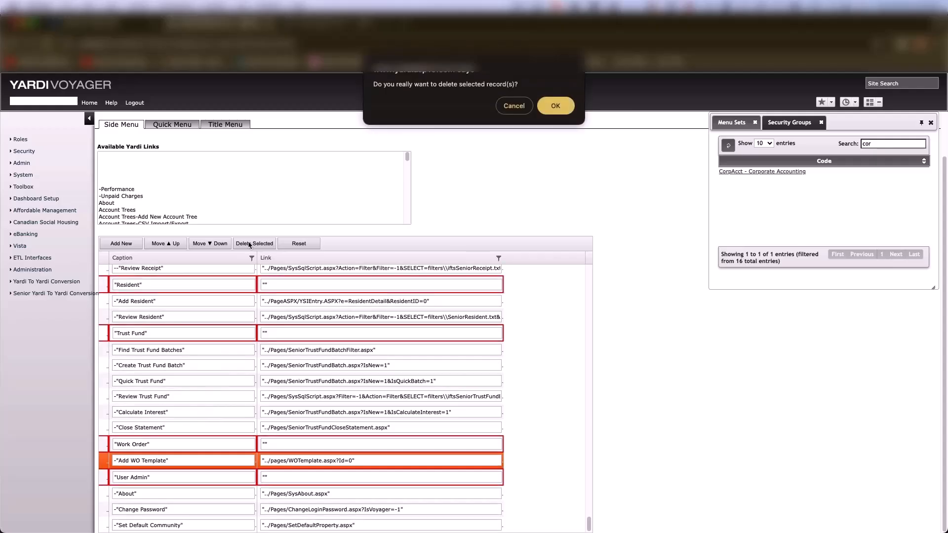
key("Return")
Delete the top-level Work Order entry from the Property Accounting side menu
left_click(149, 460)
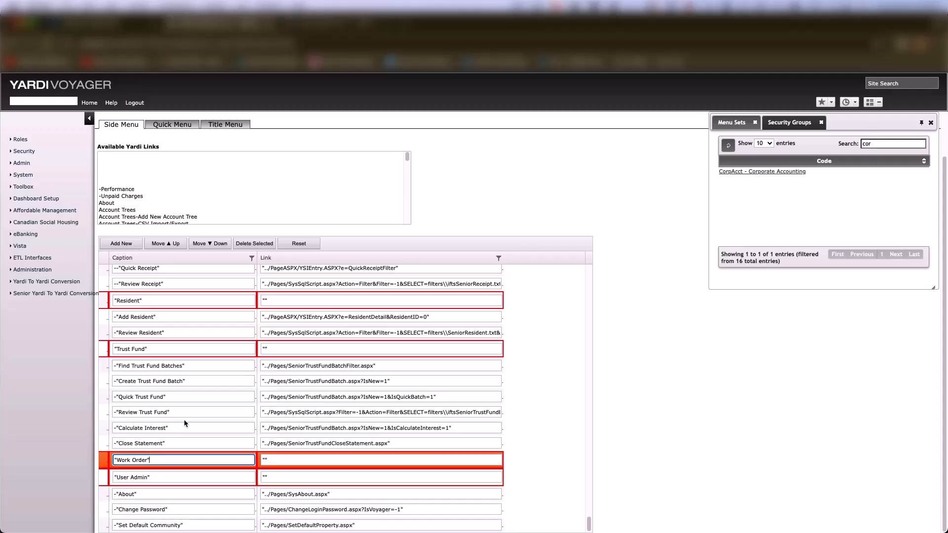
left_click(253, 244)
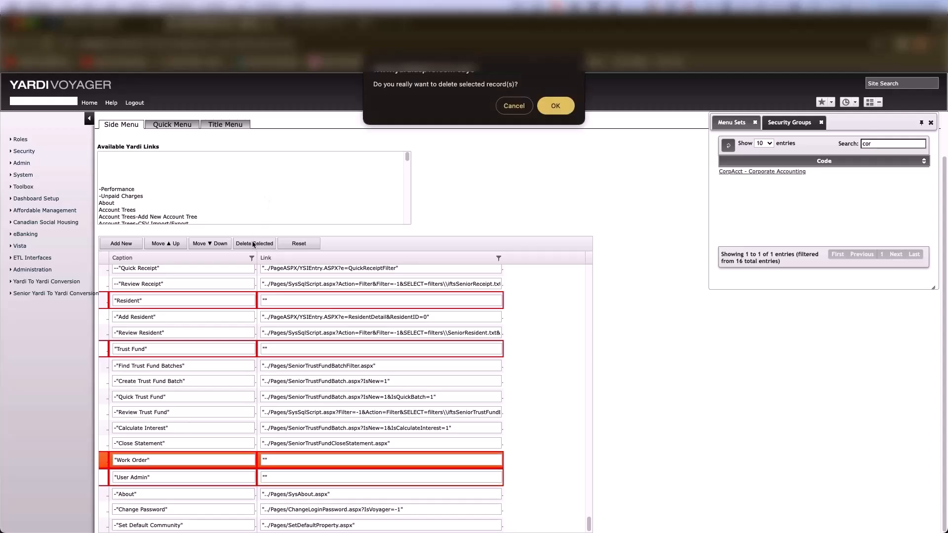
key("Return")
Delete Find Trust Fund Batches, Create Trust Fund Batch, Quick Trust Fund, Review Trust Fund, Calculate Interest and Close Statement under Trust Fund
left_click(155, 384)
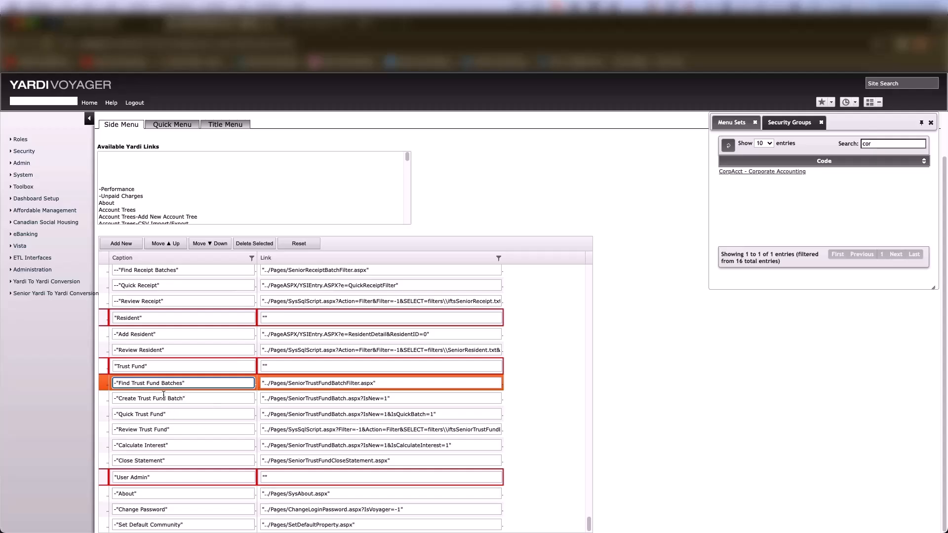
left_click(251, 244)
key("Return")
left_click(252, 244)
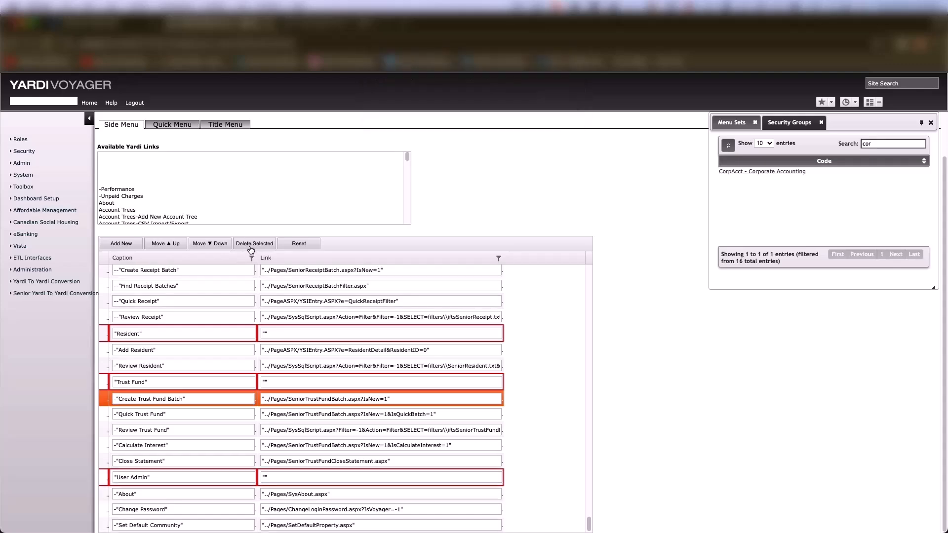
key("Return")
left_click(251, 247)
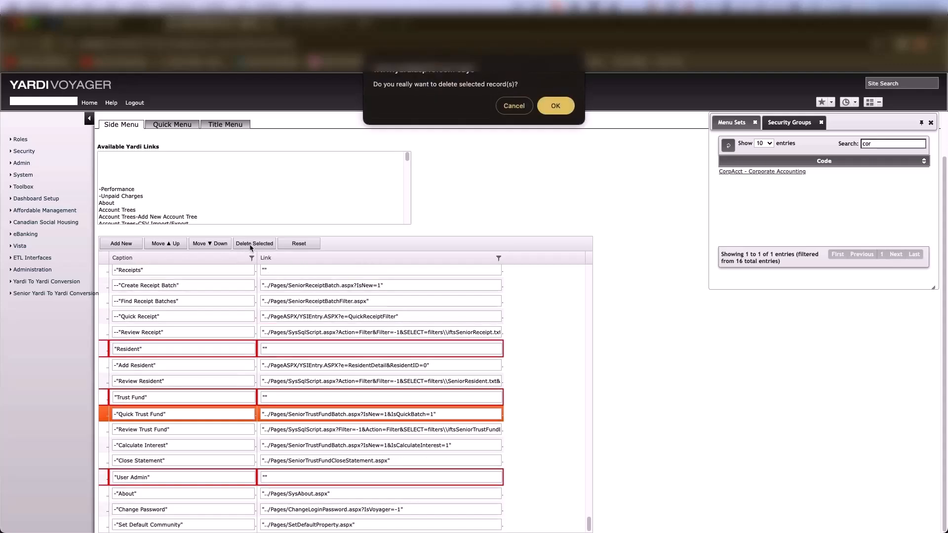
key("Return")
left_click(251, 246)
key("Return")
left_click(252, 247)
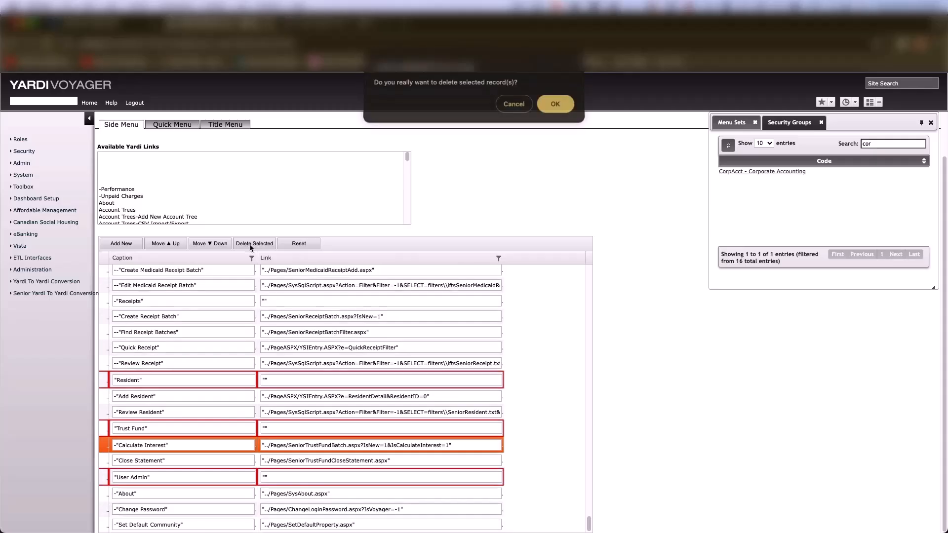
key("Return")
left_click(252, 244)
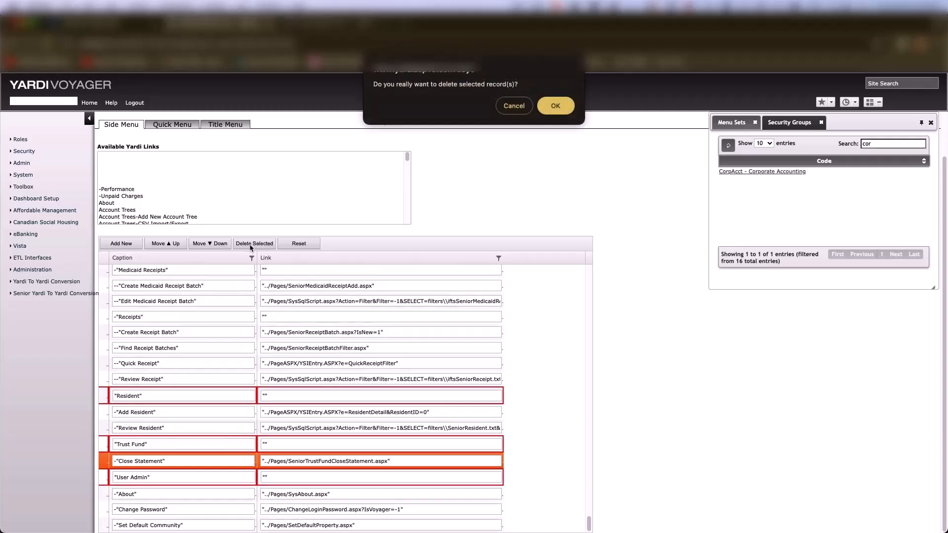
key("Return")
Delete the top-level Trust Fund entry from the Property Accounting side menu
left_click(171, 456)
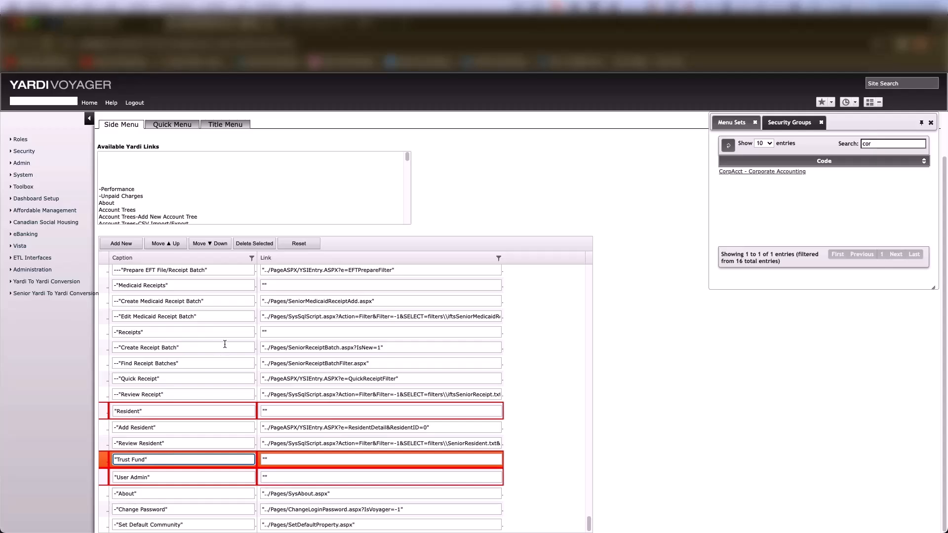
left_click(255, 243)
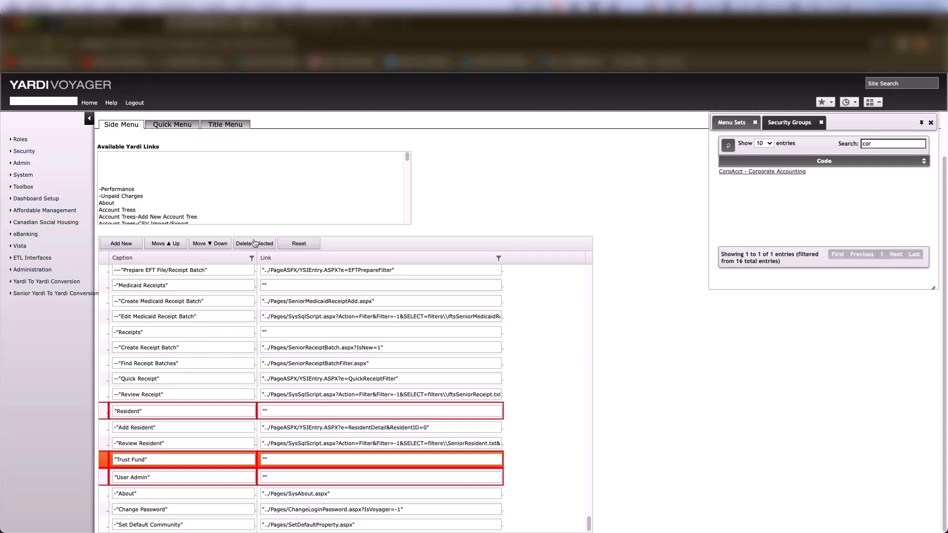
key("Return")
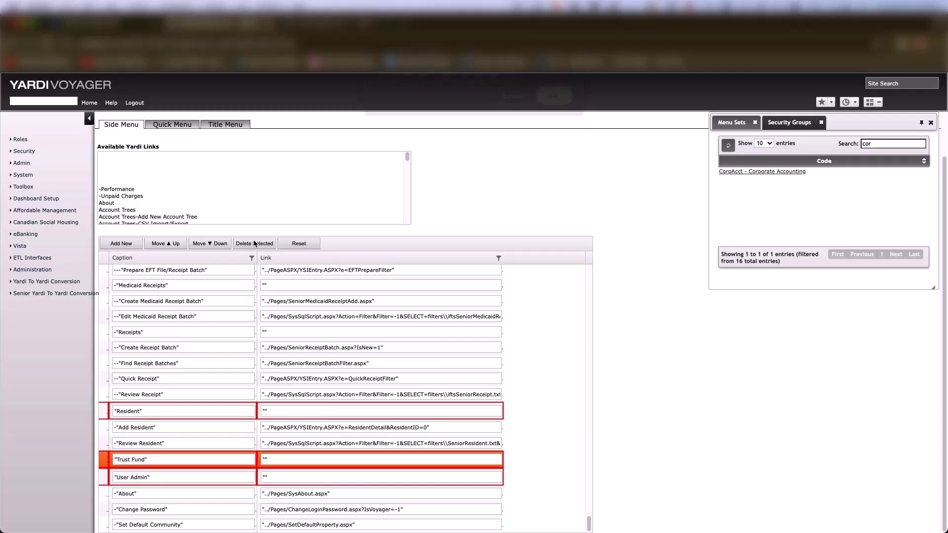
Save the side menu changes to the Property Accounting menuset
left_click(150, 431)
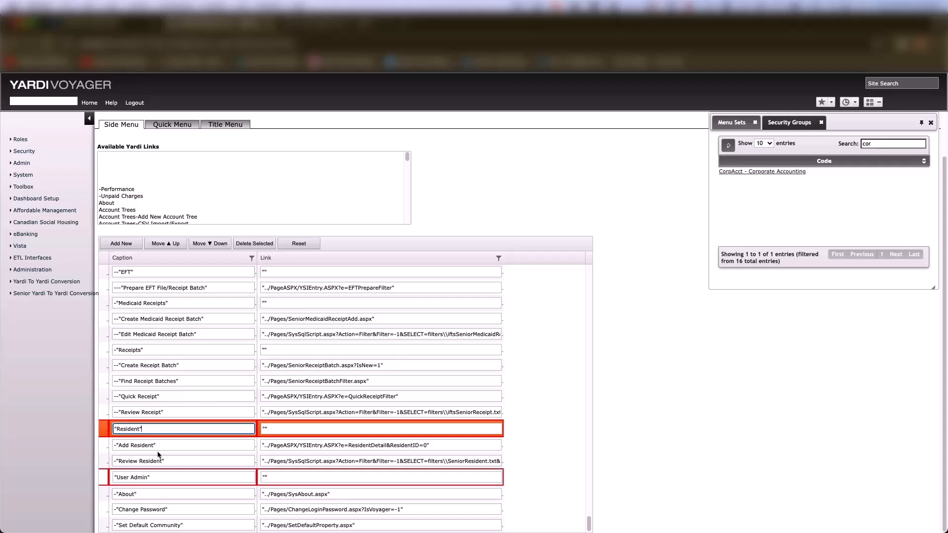
left_click(225, 357)
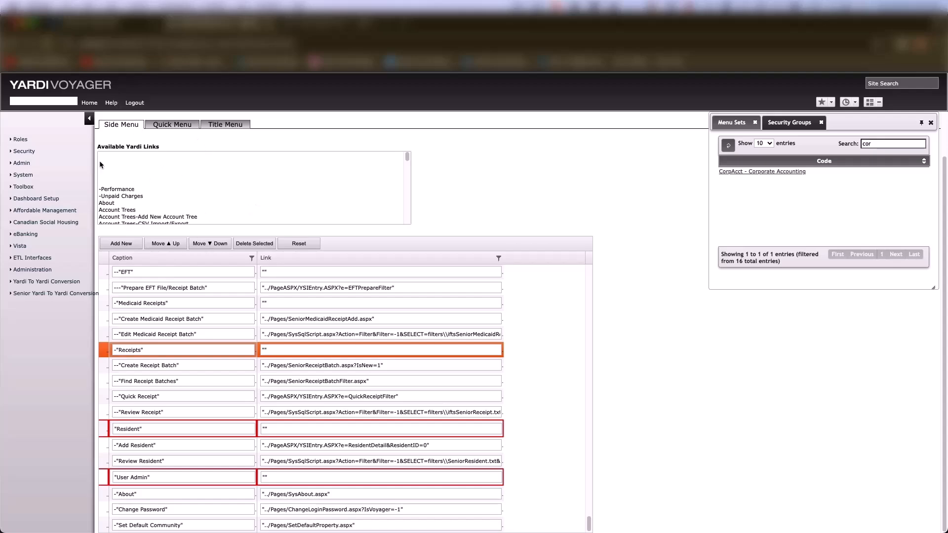
scroll(158, 229, "up", 1)
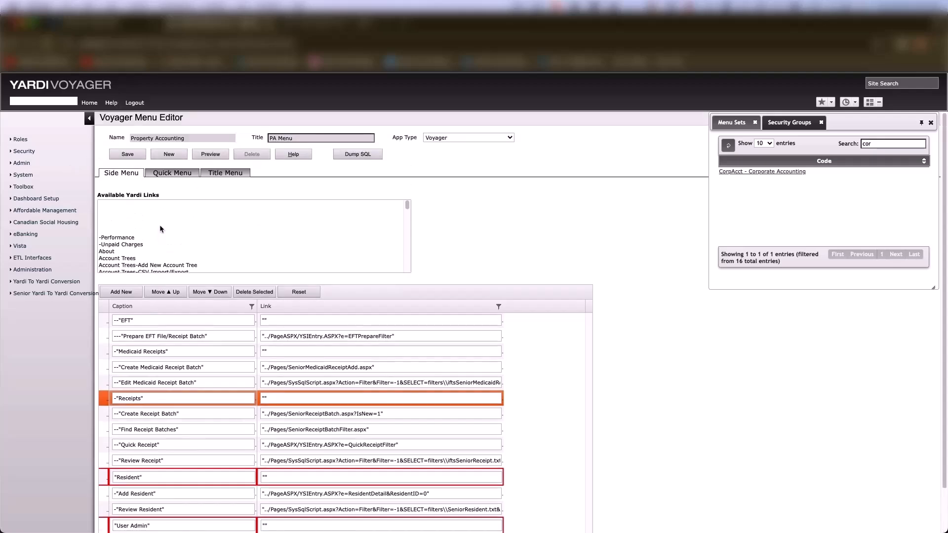
left_click(129, 155)
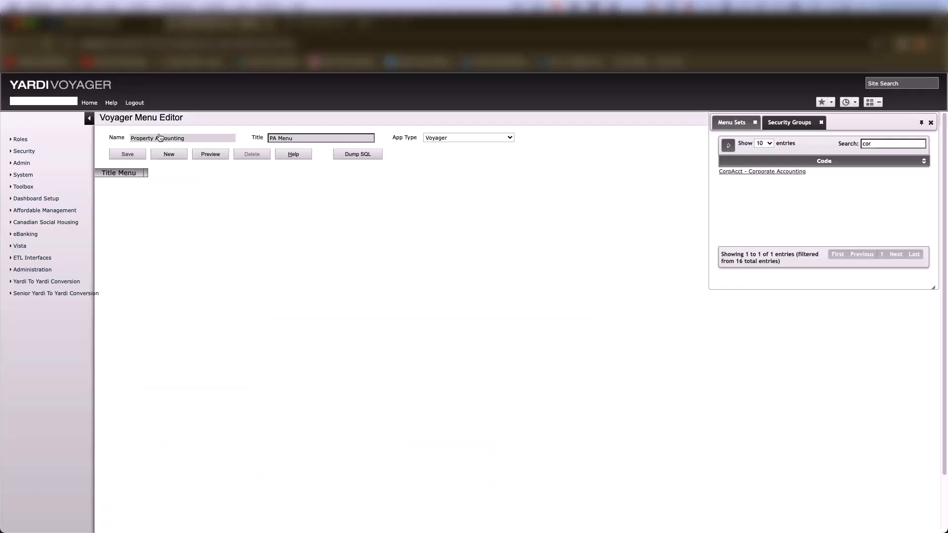
Reload the live Community Manager page and examine its side menu, including the Reports submenus
left_click(304, 23)
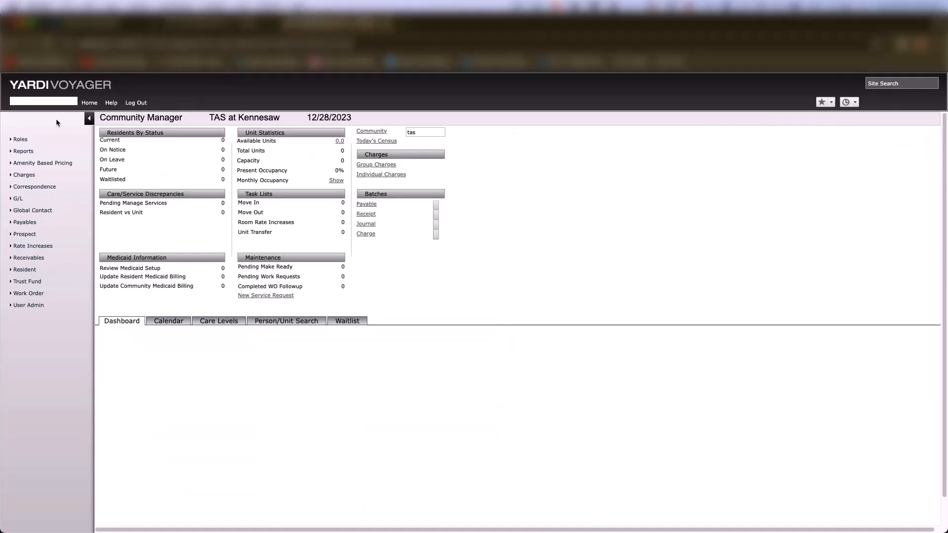
left_click(47, 43)
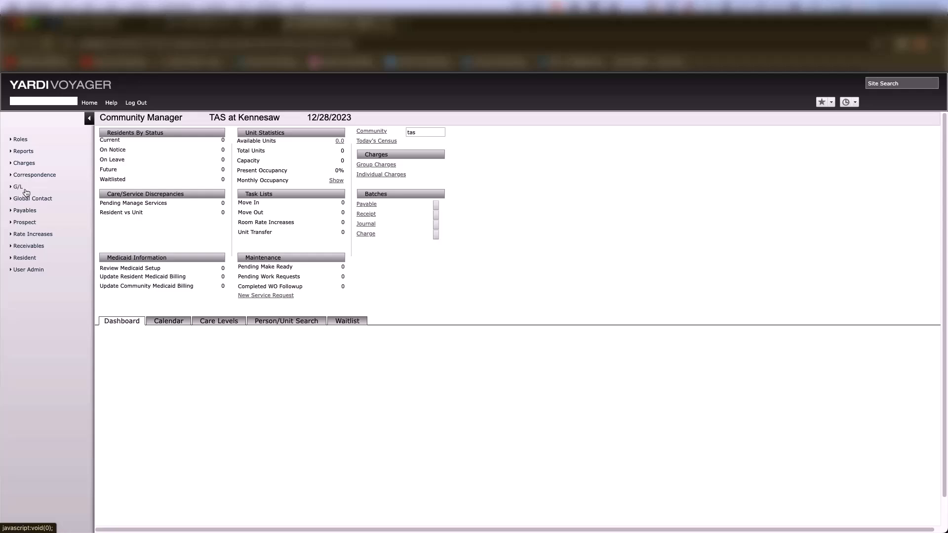
left_click(22, 152)
mouse_move(125, 194)
mouse_move(34, 155)
mouse_move(124, 165)
Return to the Voyager Menu Editor and review the Reports entries in the Property Accounting side menu list
left_click(211, 24)
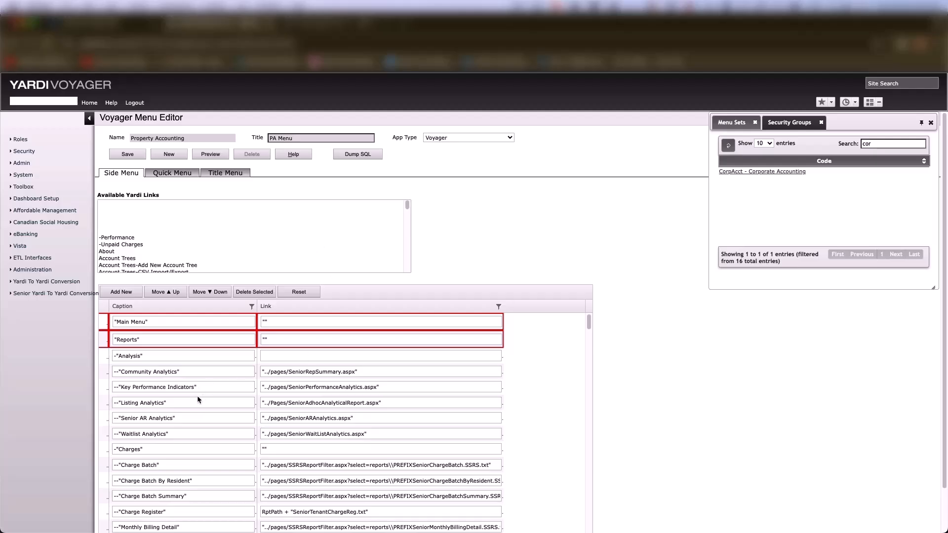
scroll(196, 397, "down", 5)
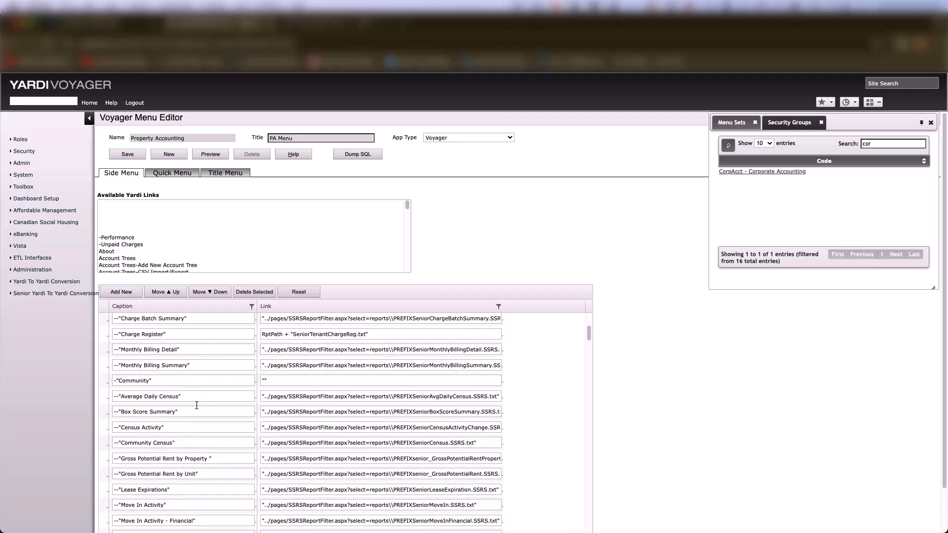
scroll(197, 405, "down", 6)
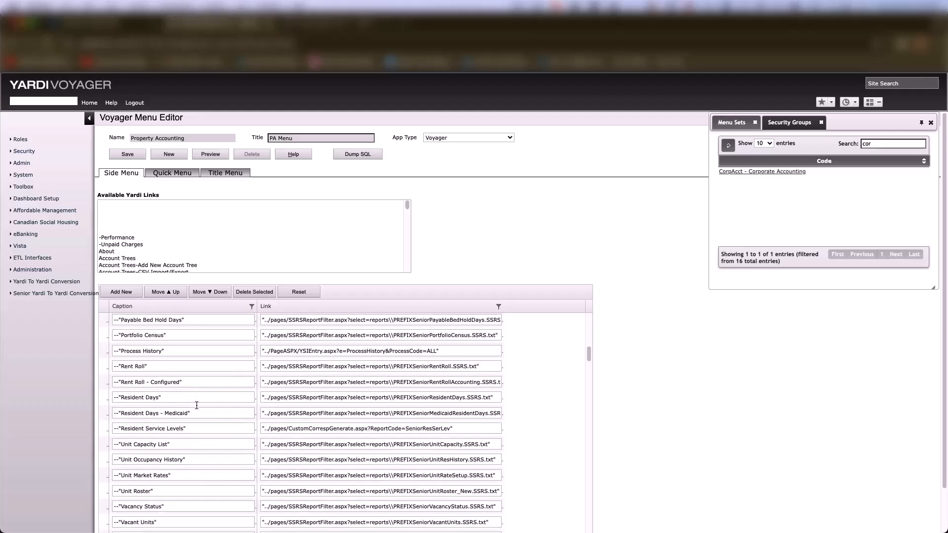
scroll(196, 404, "down", 5)
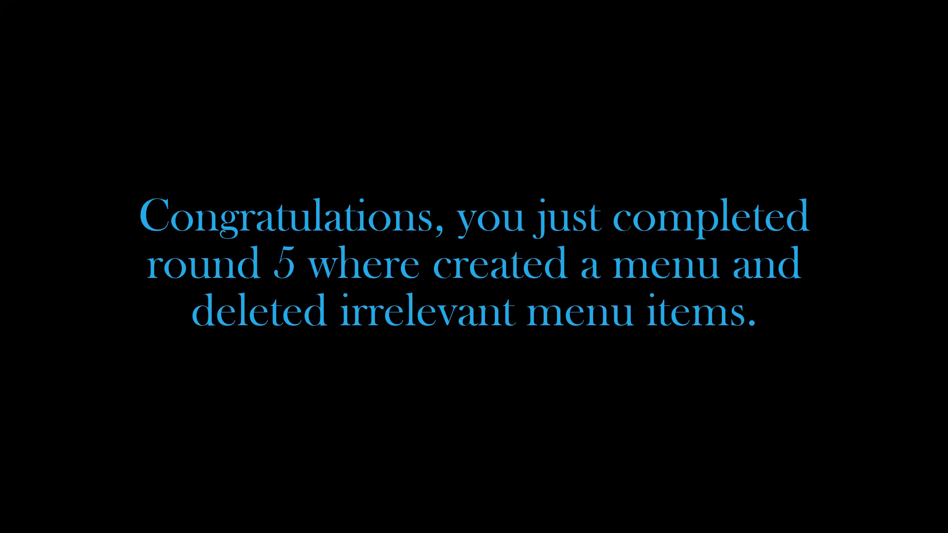